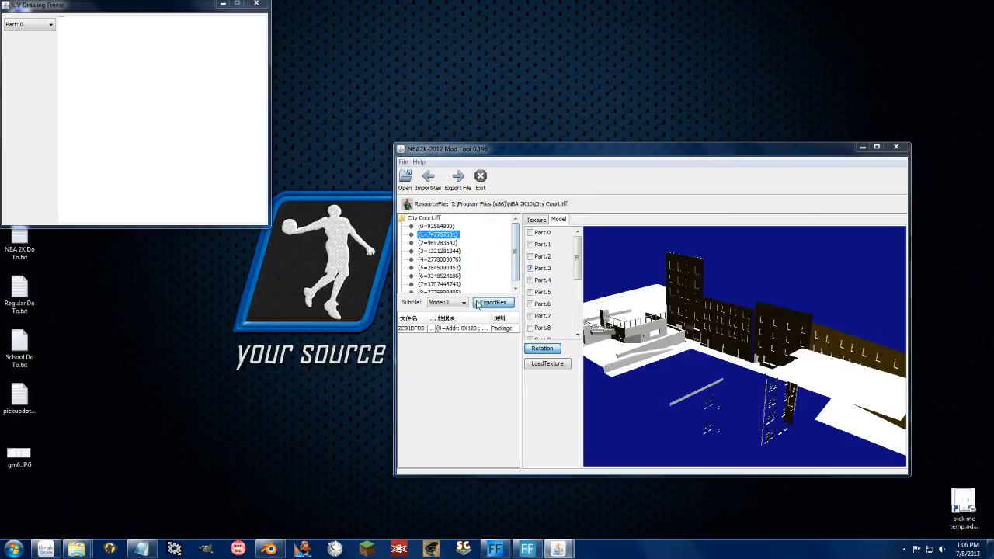
# - Export model 3 of City Court.iff as a 3D model file named 2K10 ramp
pyautogui.moveTo(620, 379); pyautogui.dragTo(737, 379)
pyautogui.doubleClick(691, 239)
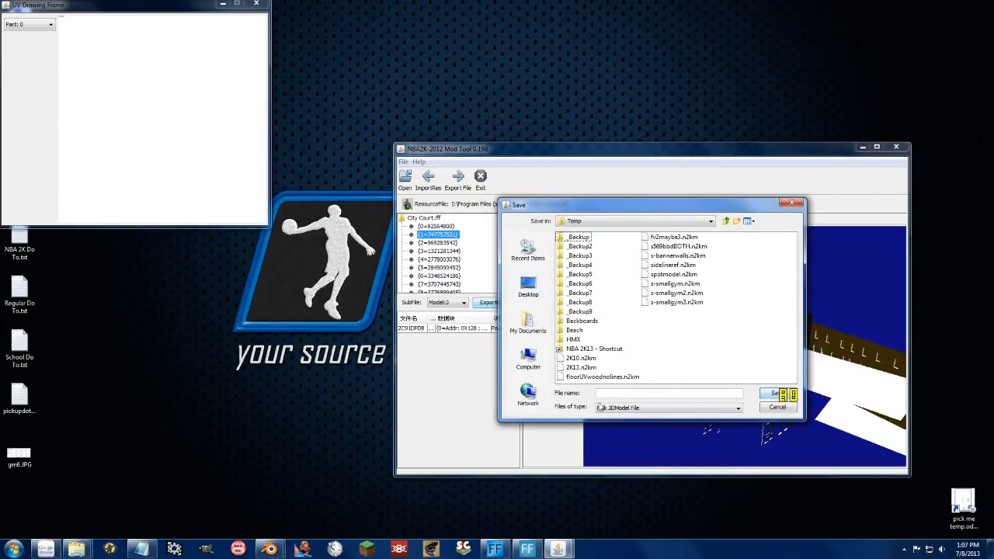
pyautogui.click(613, 395)
pyautogui.write('2K10 temp')
pyautogui.press('Return')
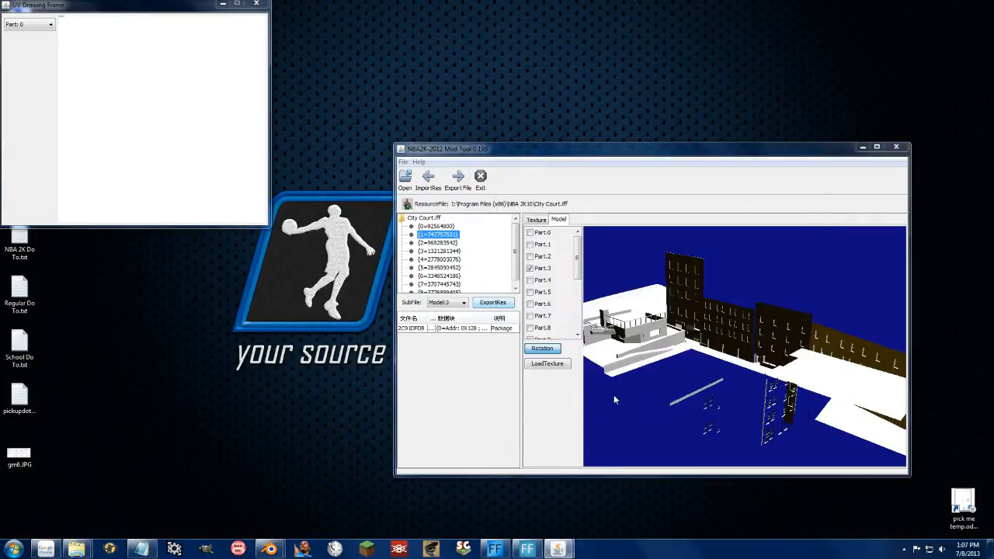
pyautogui.click(639, 327)
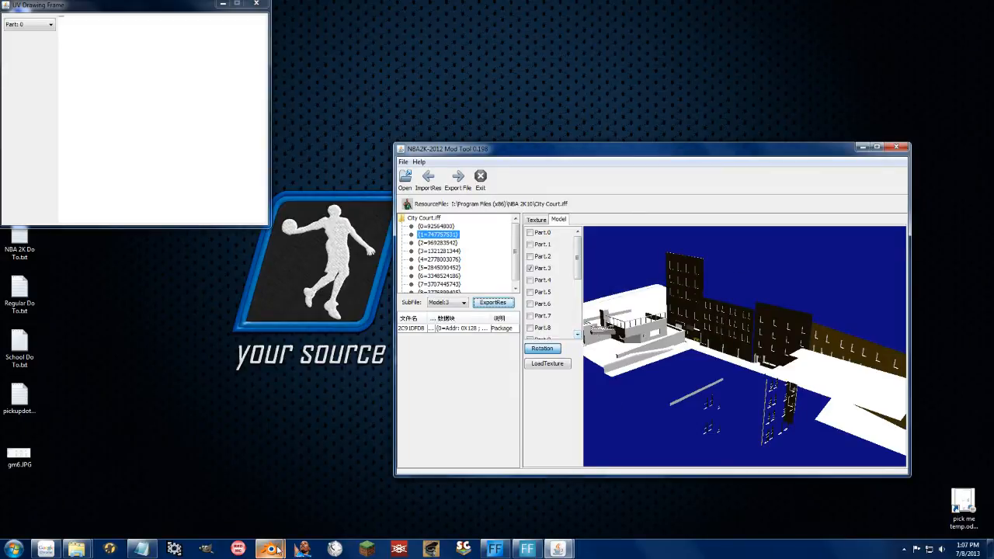
# - Switch to Blender and examine the imported dome scene, selecting the row of upright wall panels inside it
pyautogui.moveTo(269, 549)
pyautogui.click(306, 482)
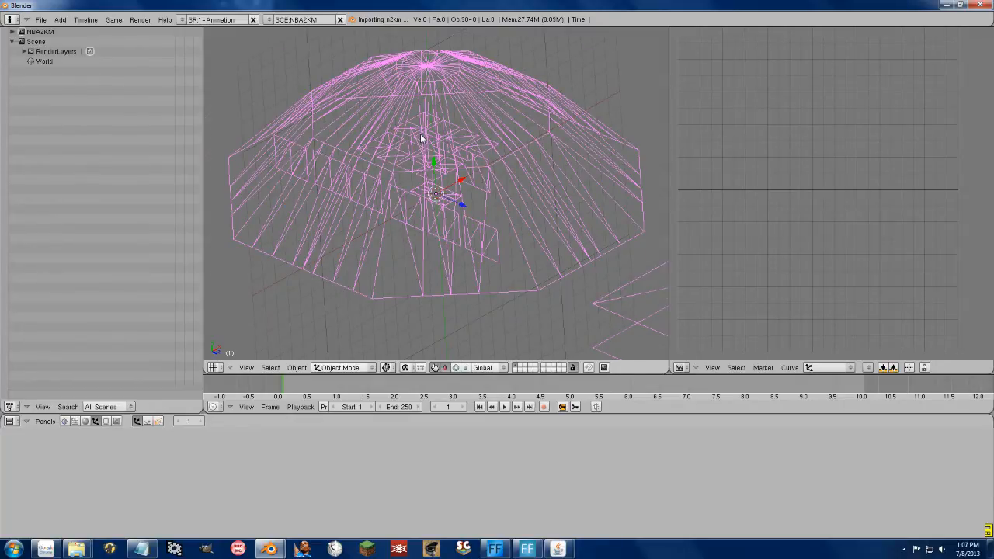
pyautogui.scroll(2, 421, 138)
pyautogui.scroll(-6, 388, 179)
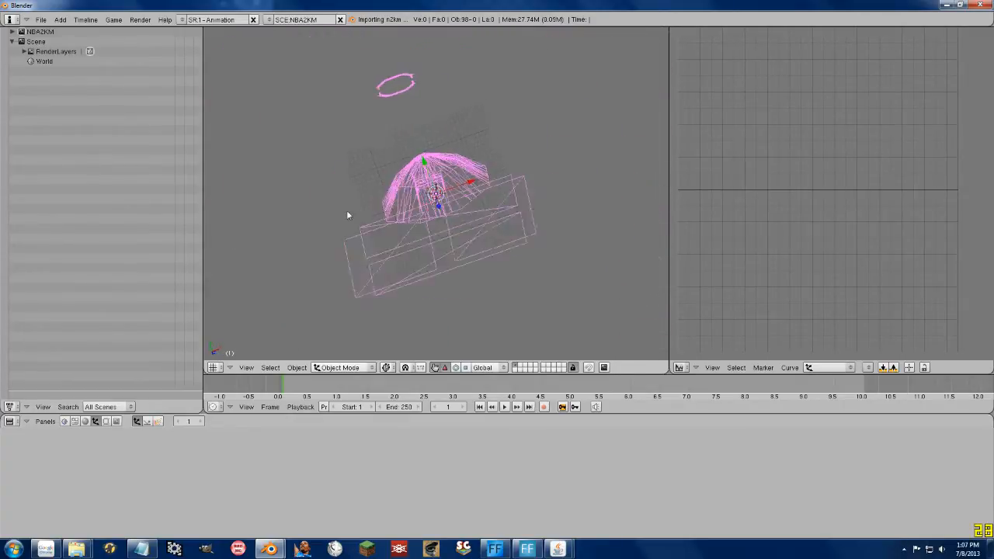
pyautogui.moveTo(347, 215); pyautogui.dragTo(457, 222, button='middle')
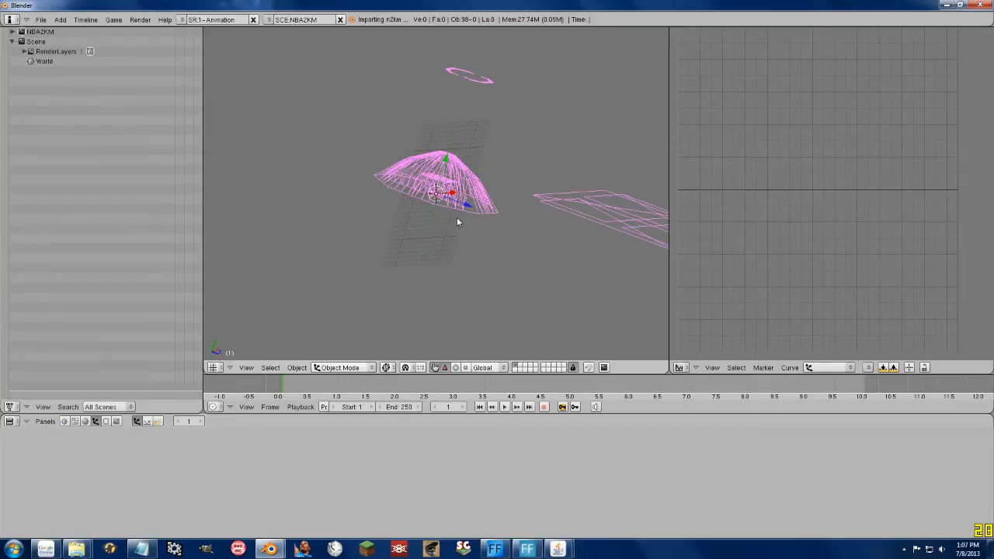
pyautogui.scroll(5, 456, 222)
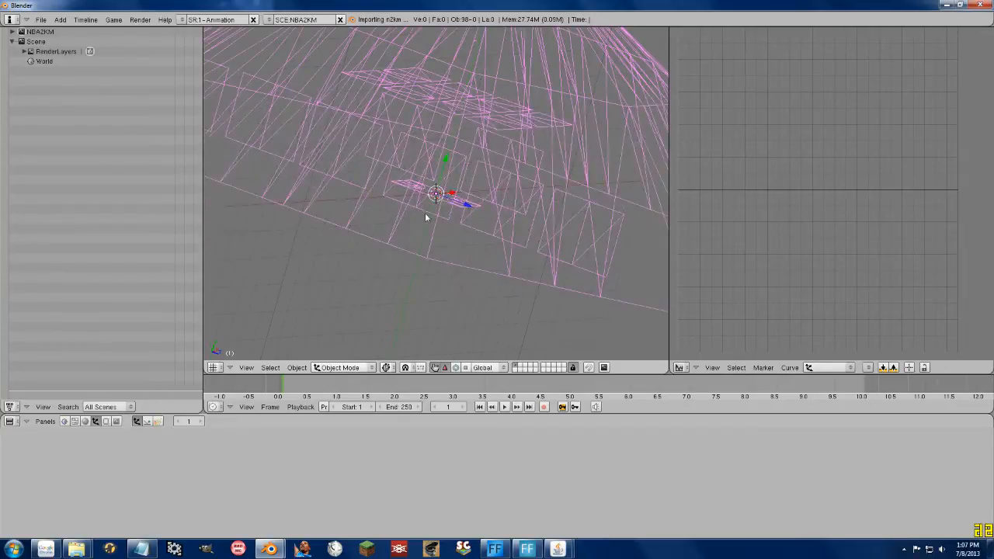
pyautogui.scroll(-2, 428, 215)
pyautogui.moveTo(436, 214); pyautogui.dragTo(389, 185, button='middle')
pyautogui.rightClick(389, 188)
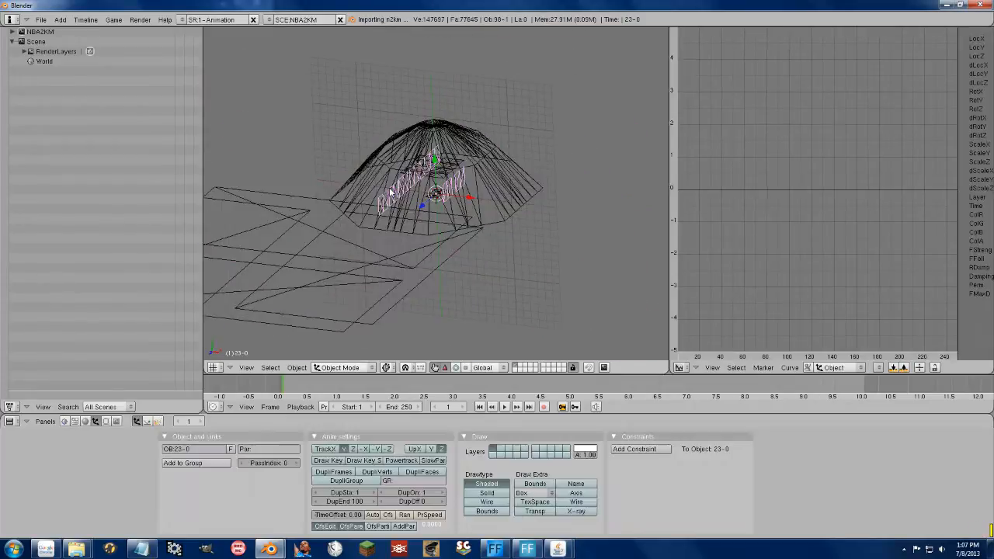
pyautogui.scroll(4, 411, 170)
pyautogui.scroll(-4, 411, 173)
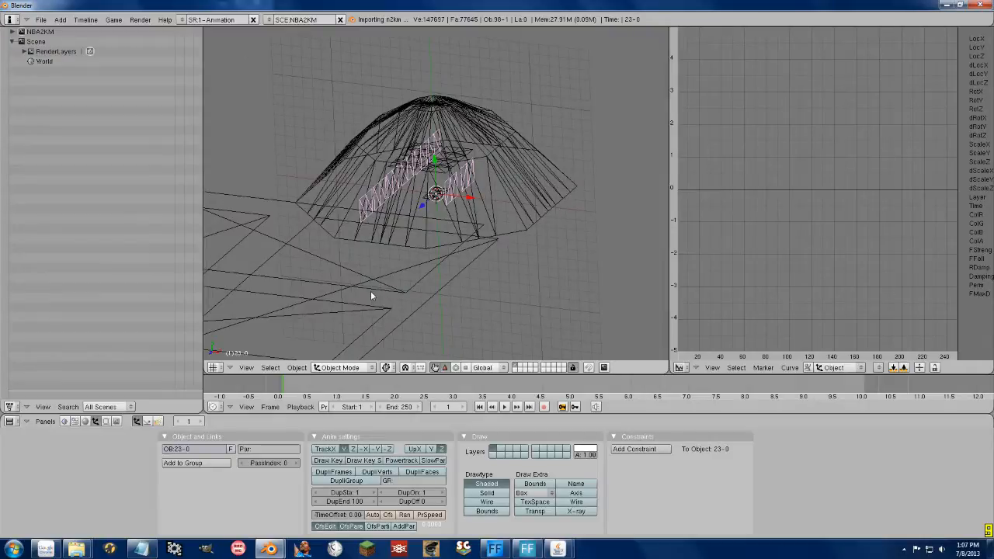
pyautogui.scroll(-3, 371, 291)
pyautogui.moveTo(351, 290); pyautogui.dragTo(365, 222, button='middle')
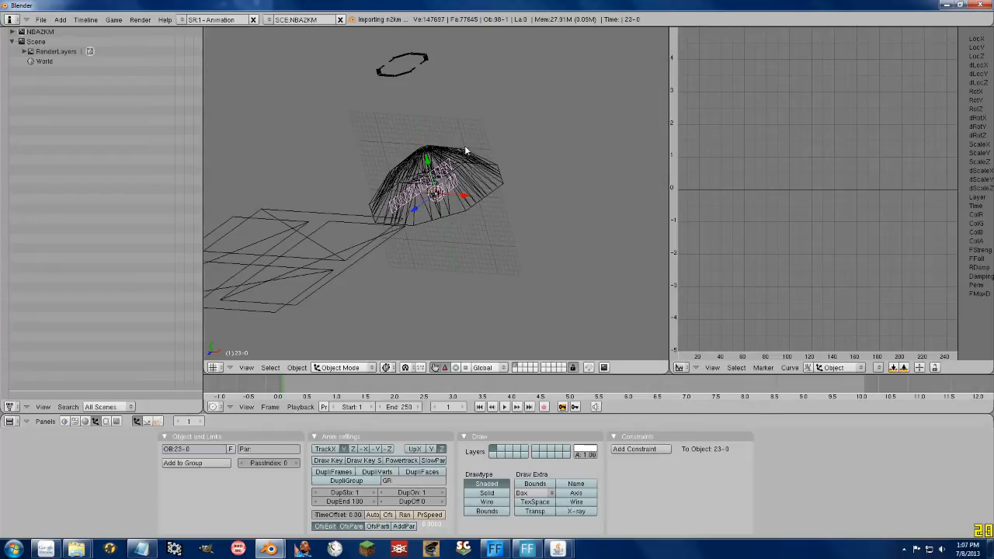
pyautogui.scroll(5, 397, 189)
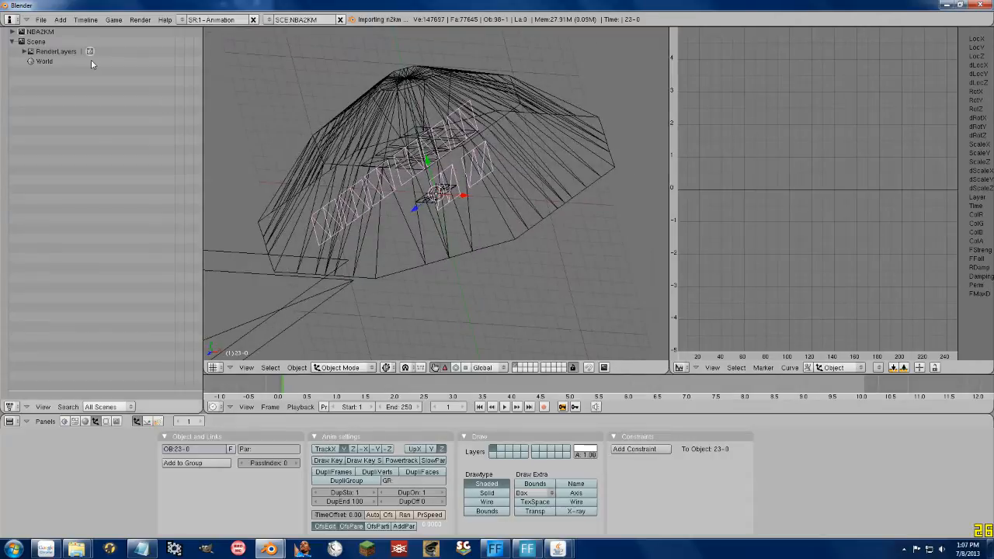
# - Import the model file 2K10 ramp.n2km from the Temp folder
pyautogui.click(41, 20)
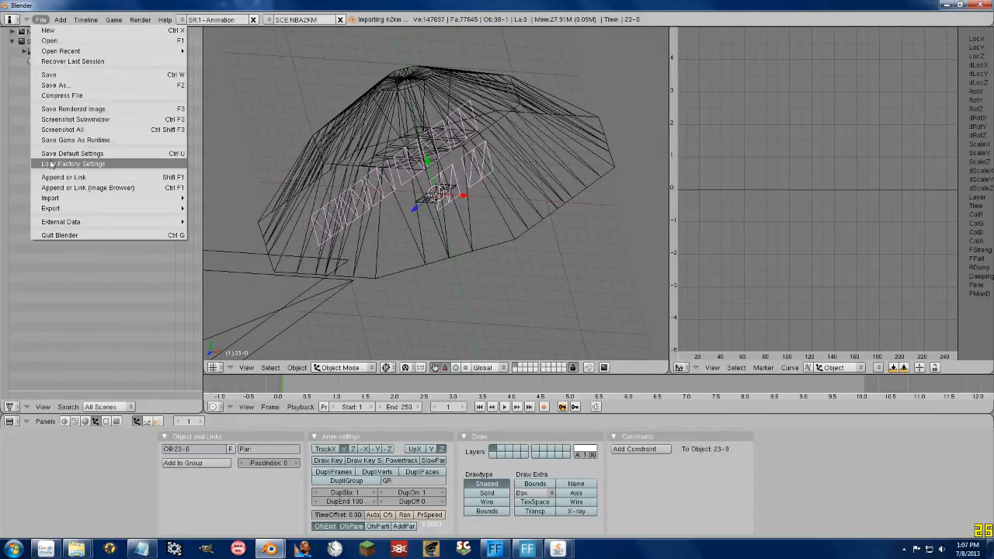
pyautogui.moveTo(56, 201)
pyautogui.click(214, 304)
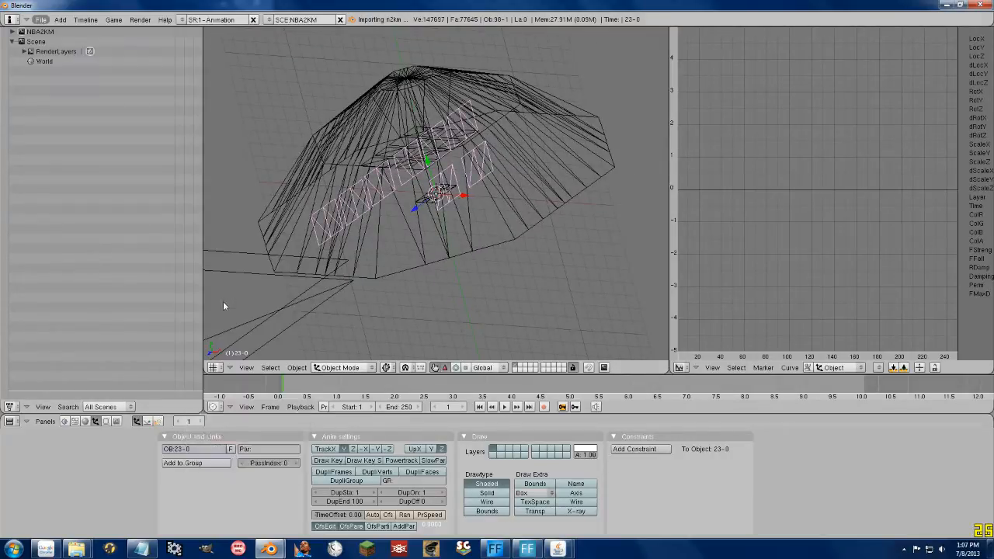
pyautogui.click(256, 502)
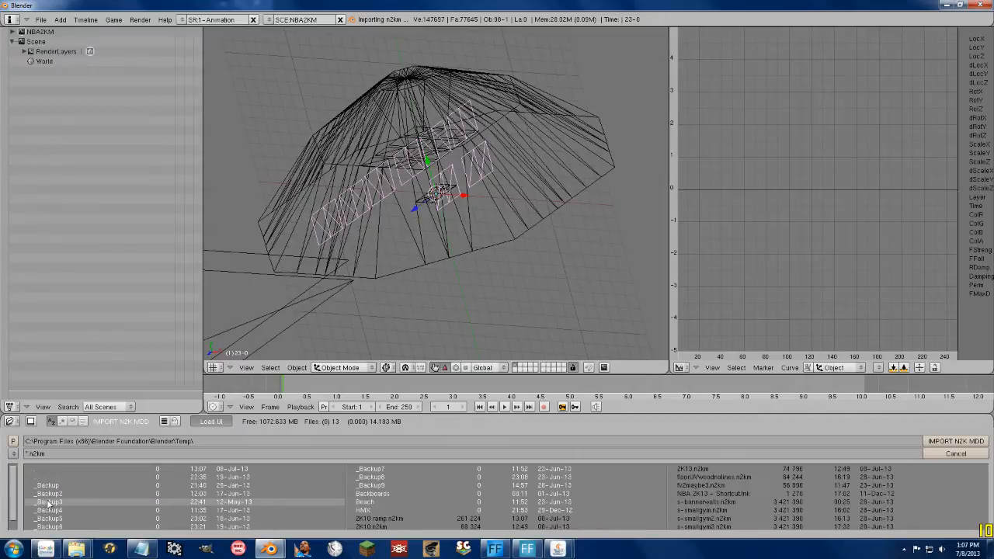
pyautogui.click(379, 518)
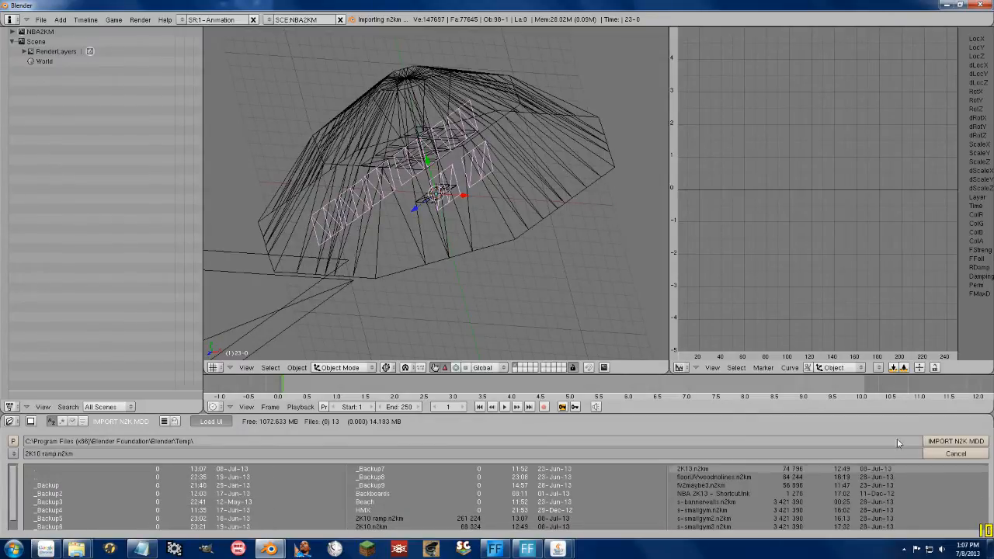
pyautogui.click(944, 442)
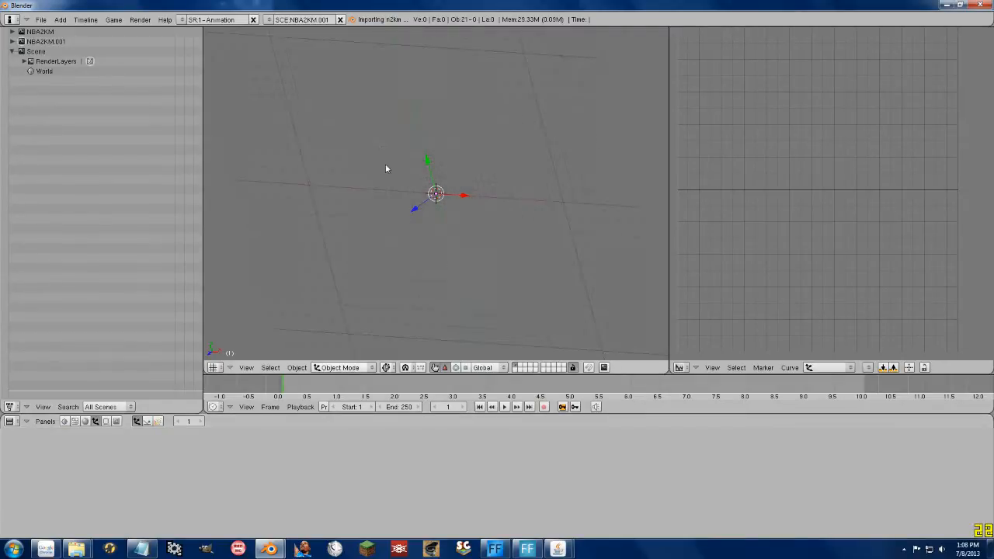
# - Scale all the imported City Court parts by 0.001
pyautogui.press('s')
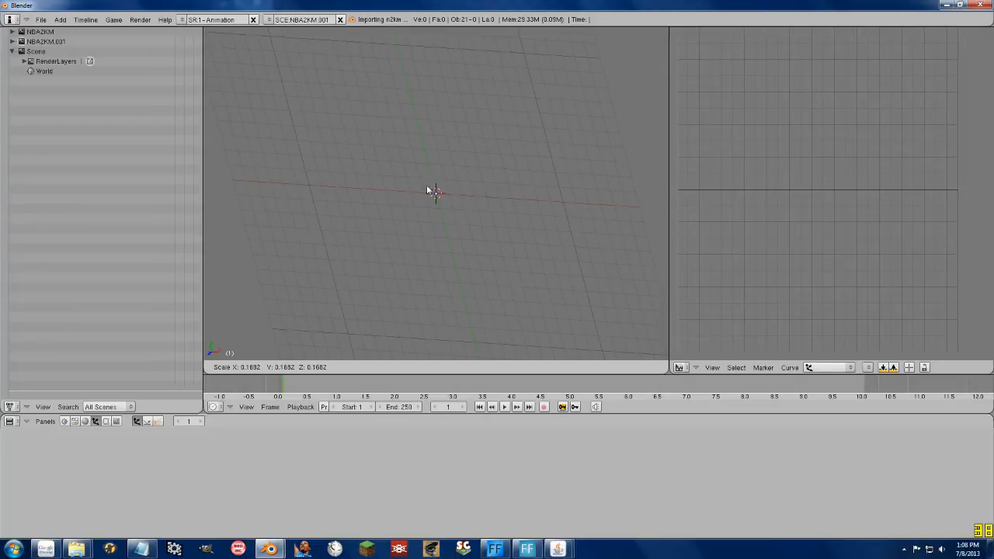
pyautogui.write('0.001')
pyautogui.press('Return')
pyautogui.scroll(4, 432, 190)
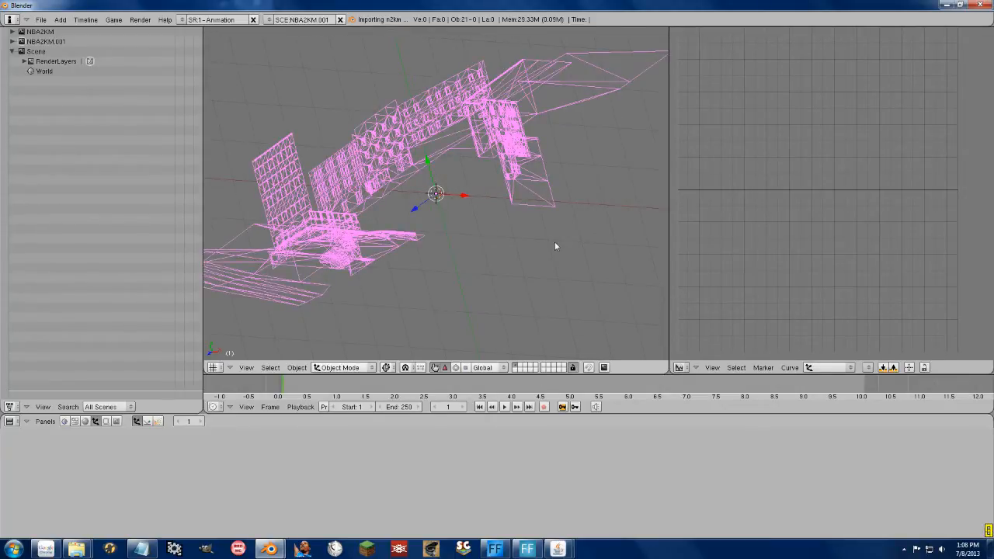
# - Select the ramp and stair walls object 3-6 among the imported City Court buildings
pyautogui.moveTo(555, 246); pyautogui.dragTo(488, 172, button='middle')
pyautogui.rightClick(487, 173)
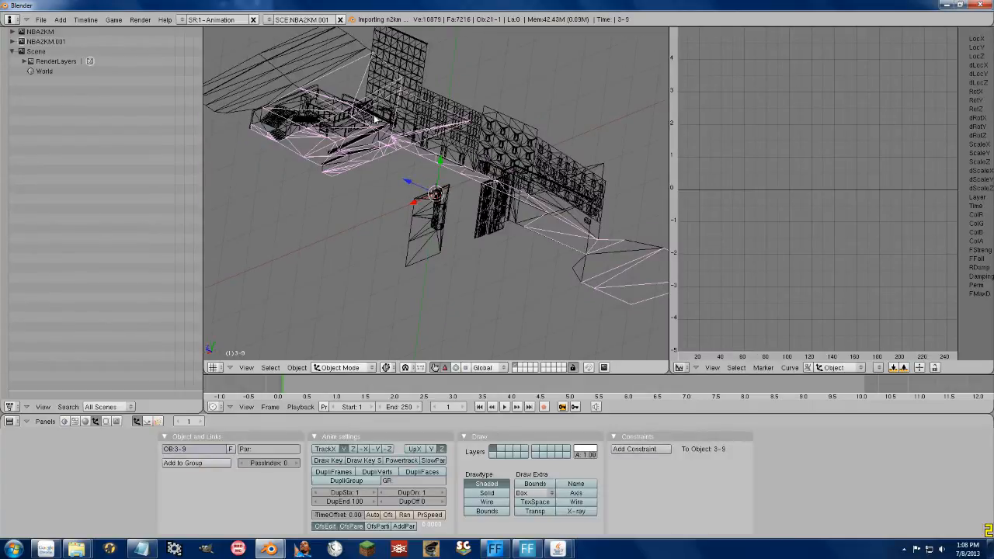
pyautogui.rightClick(358, 138)
pyautogui.scroll(3, 349, 147)
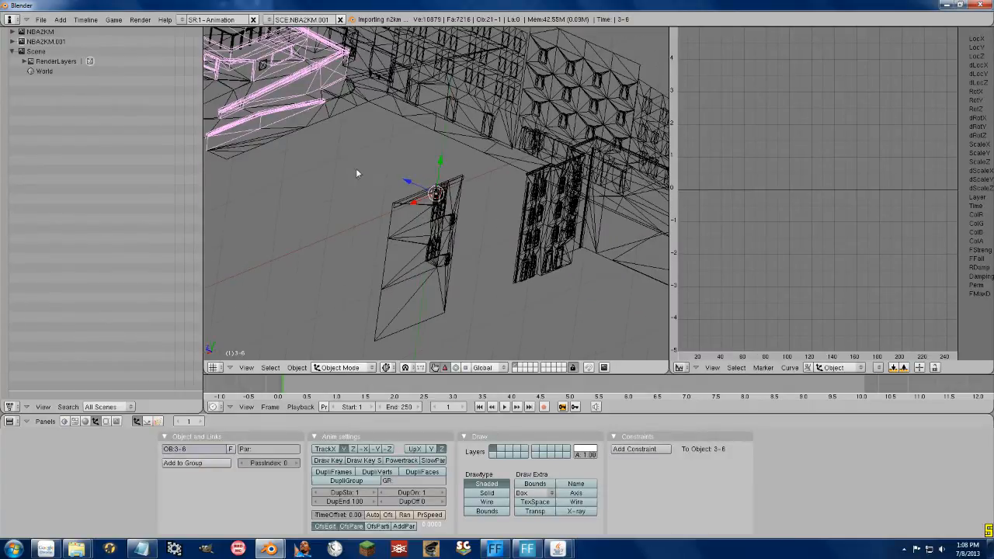
pyautogui.keyDown('shift'); pyautogui.moveTo(374, 172); pyautogui.dragTo(497, 252, button='middle'); pyautogui.keyUp('shift')
pyautogui.scroll(3, 376, 163)
pyautogui.keyDown('shift'); pyautogui.moveTo(389, 184); pyautogui.dragTo(497, 255, button='middle'); pyautogui.keyUp('shift')
pyautogui.scroll(-1, 486, 261)
pyautogui.rightClick(413, 265)
pyautogui.rightClick(454, 268)
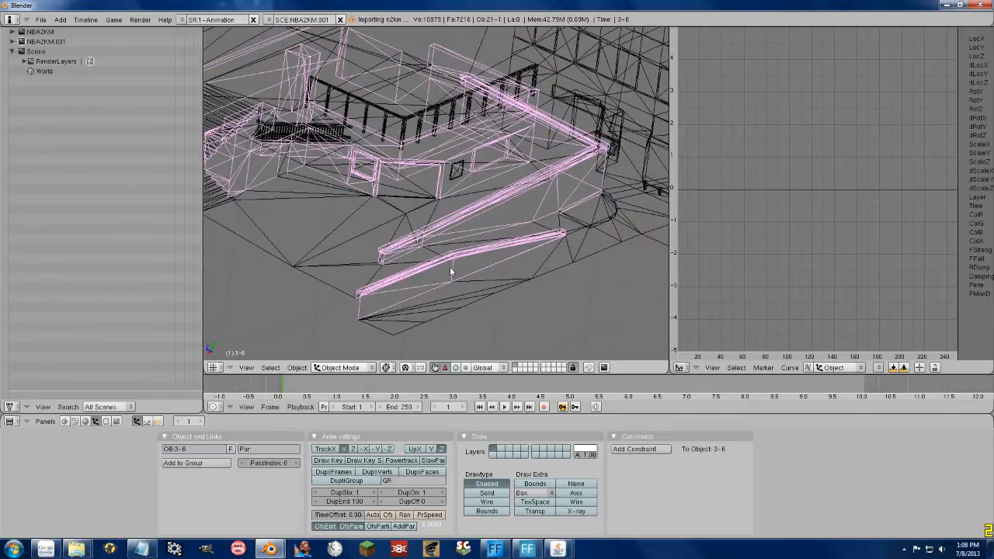
# - Inspect the ramp object's mesh in Edit Mode and return to Object Mode
pyautogui.scroll(-2, 394, 163)
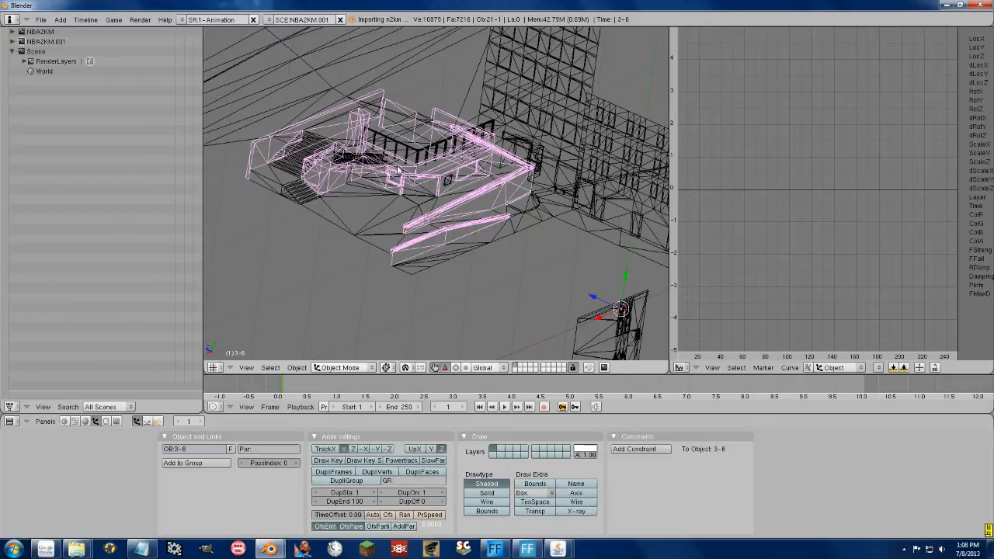
pyautogui.press('Tab')
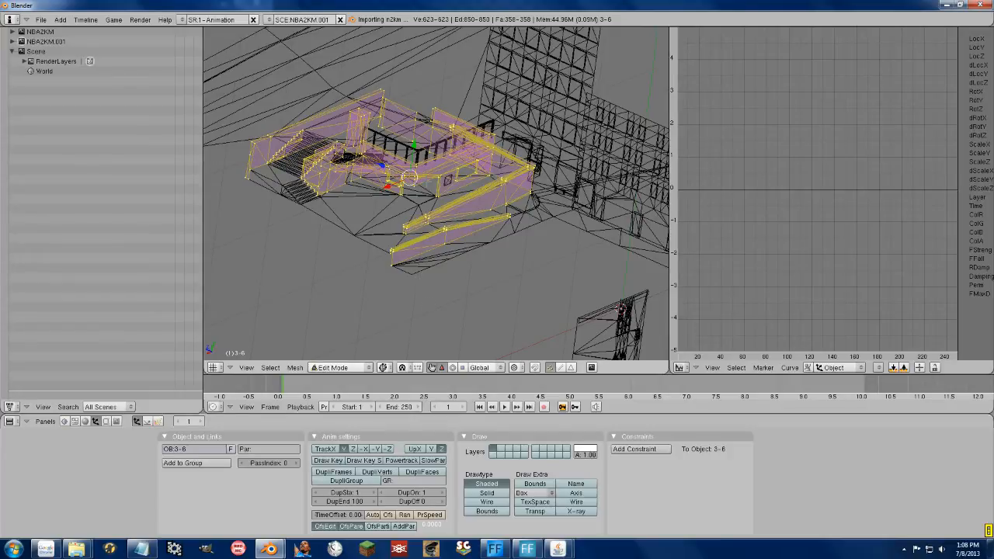
pyautogui.scroll(4, 427, 184)
pyautogui.scroll(-5, 427, 184)
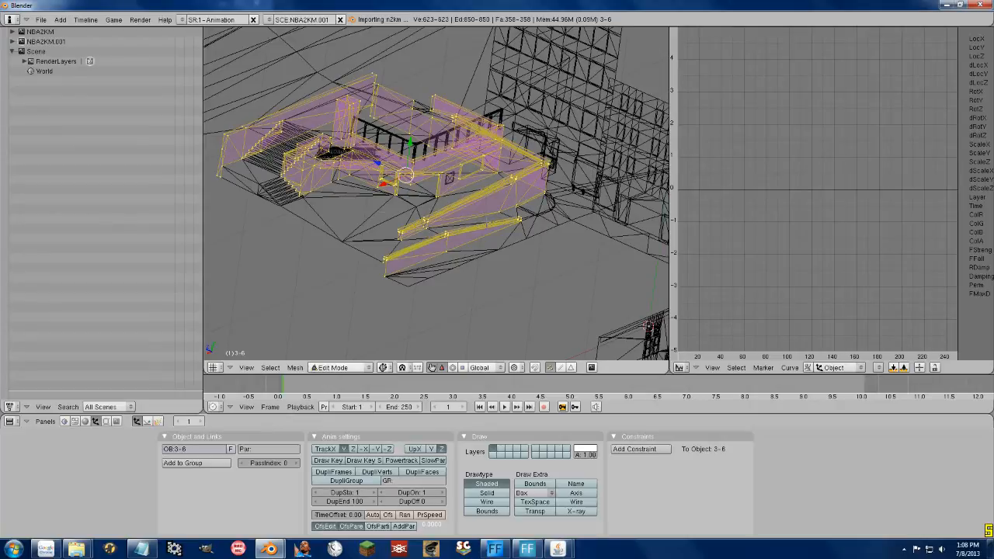
pyautogui.press('Tab')
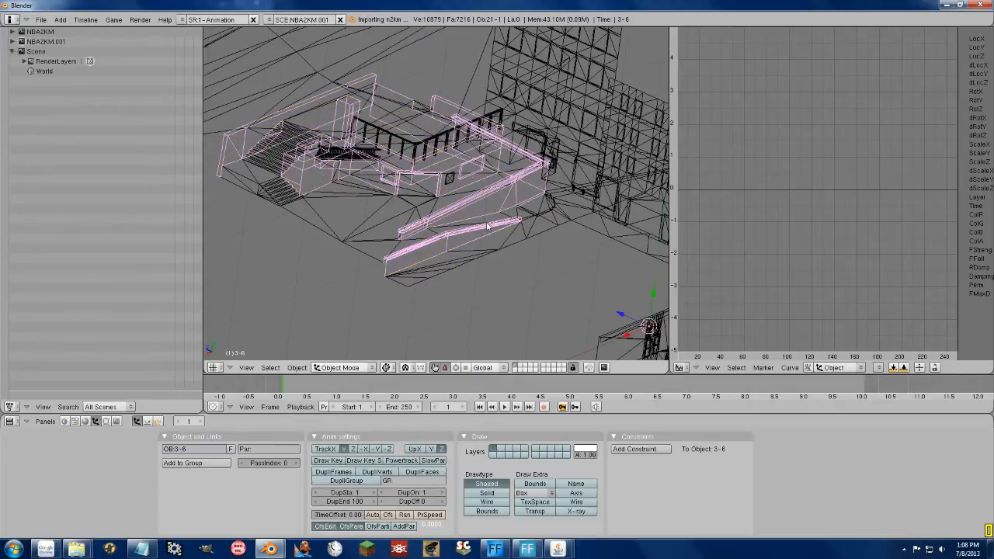
# - Link the ramp object 3-6 from the NBA2KM.001 scene to the NBA2KM scene
pyautogui.click(11, 41)
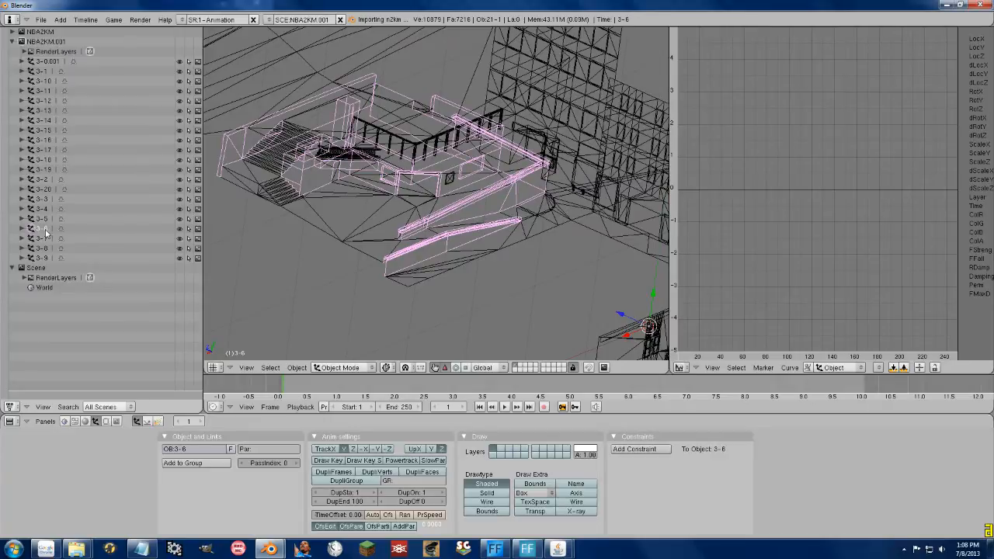
pyautogui.hotkey('ctrl', 'l')
pyautogui.click(385, 212)
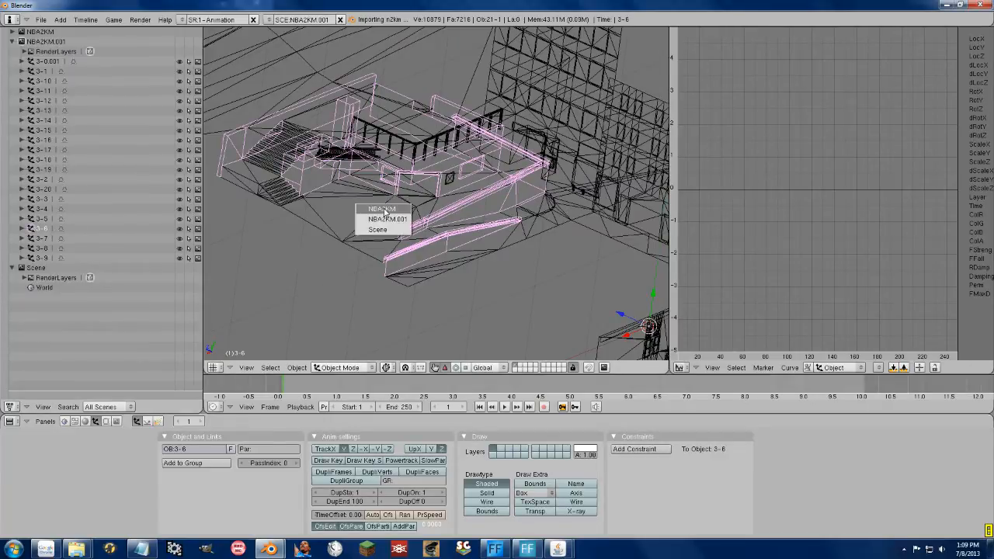
pyautogui.click(386, 219)
# - Find the linked object 3-6 in the NBA2KM scene's object list and select it to bring up that scene
pyautogui.click(12, 31)
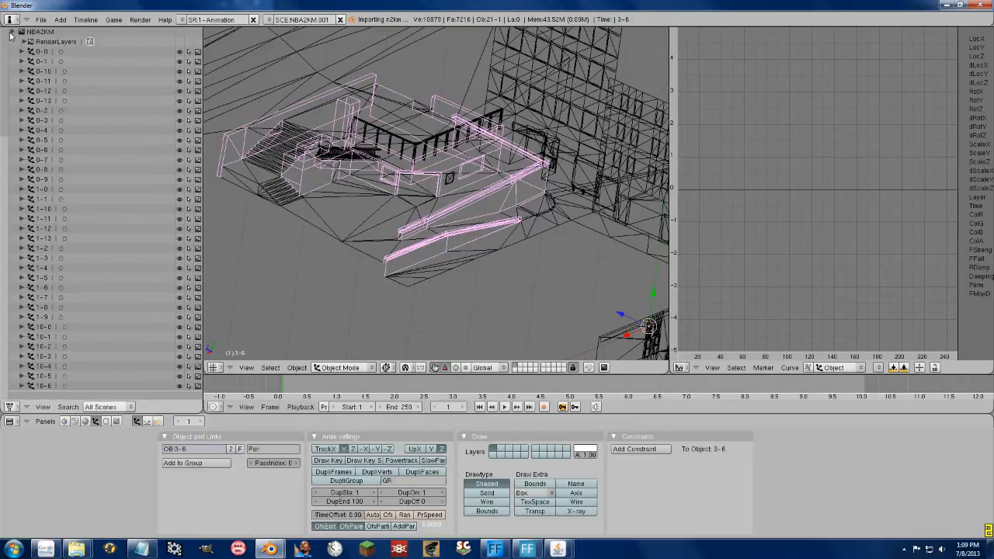
pyautogui.scroll(-3, 57, 267)
pyautogui.scroll(-7, 57, 268)
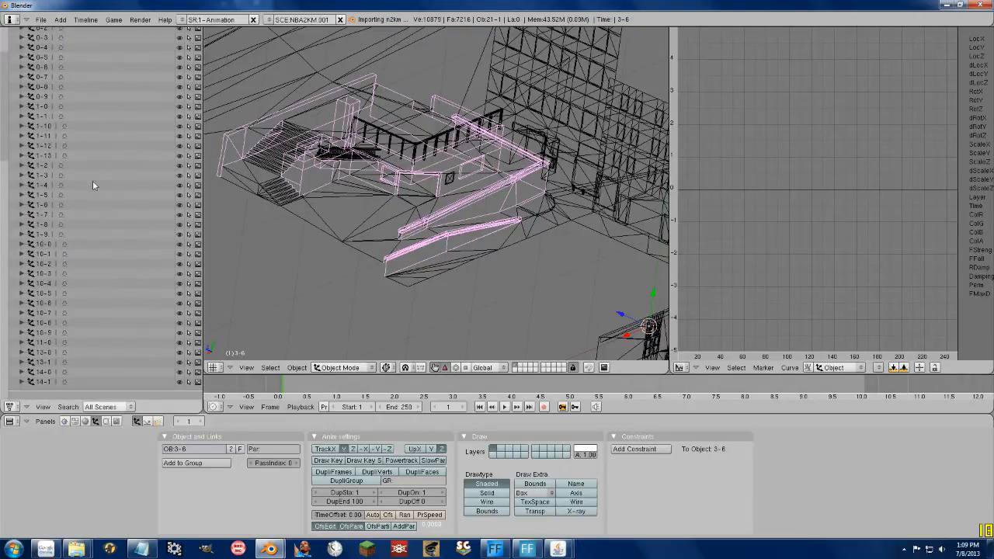
pyautogui.scroll(-8, 87, 295)
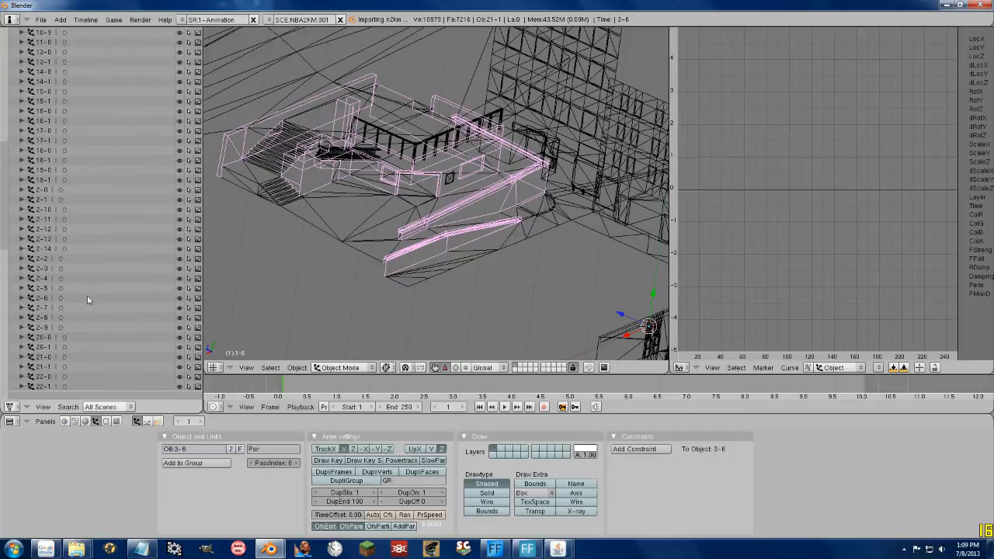
pyautogui.click(42, 303)
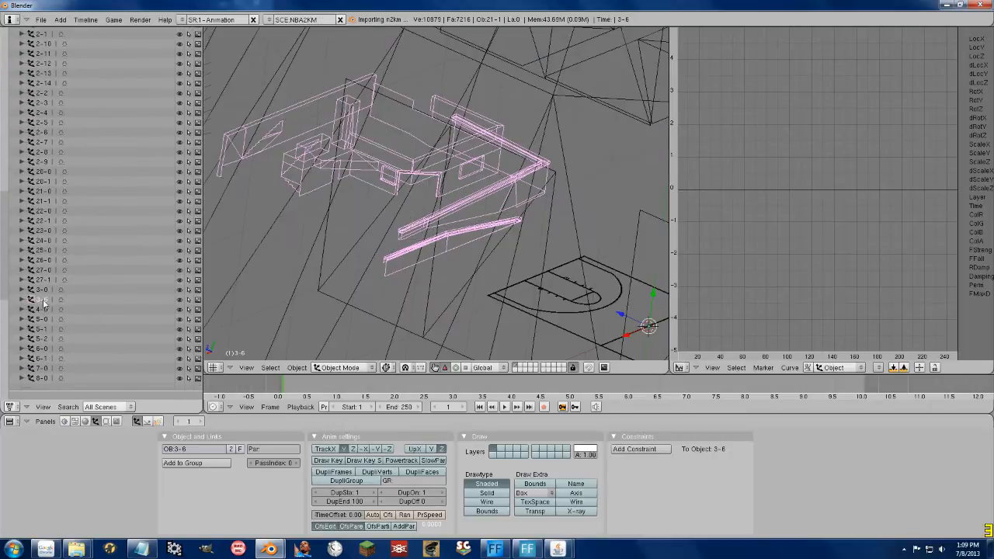
# - Examine where the linked ramp sits inside the dome beside the court, and select the upright wall panels next to it
pyautogui.scroll(-11, 393, 281)
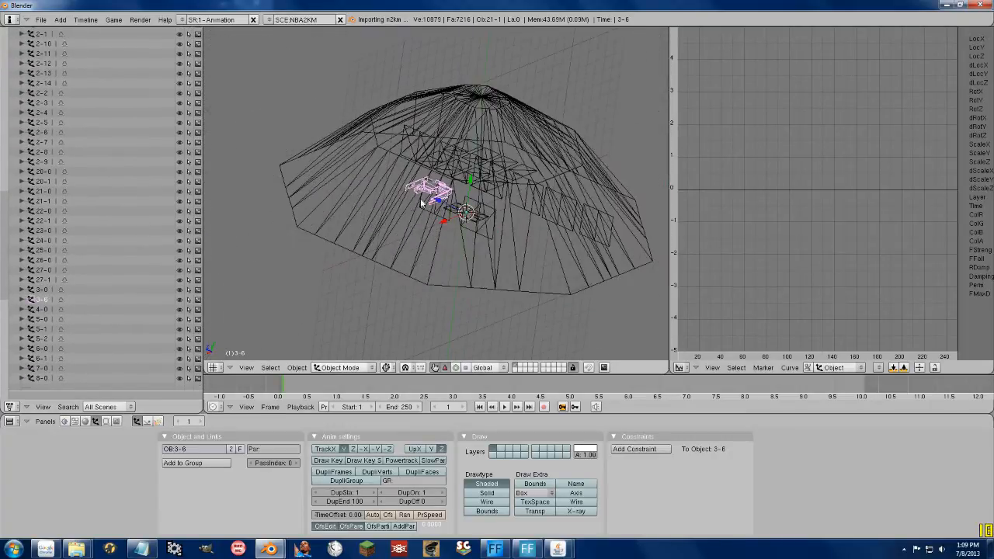
pyautogui.moveTo(409, 189); pyautogui.dragTo(505, 235, button='middle')
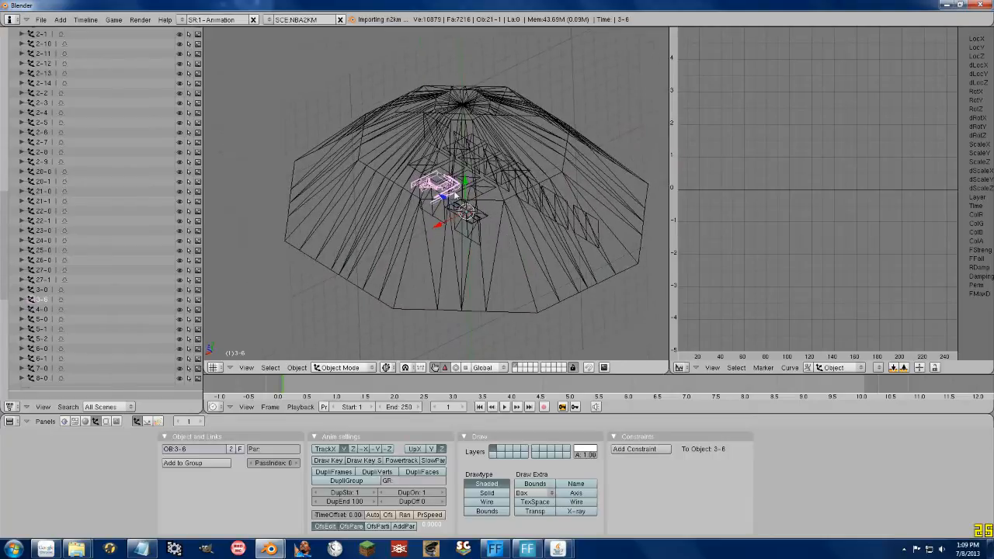
pyautogui.scroll(4, 447, 174)
pyautogui.scroll(2, 447, 174)
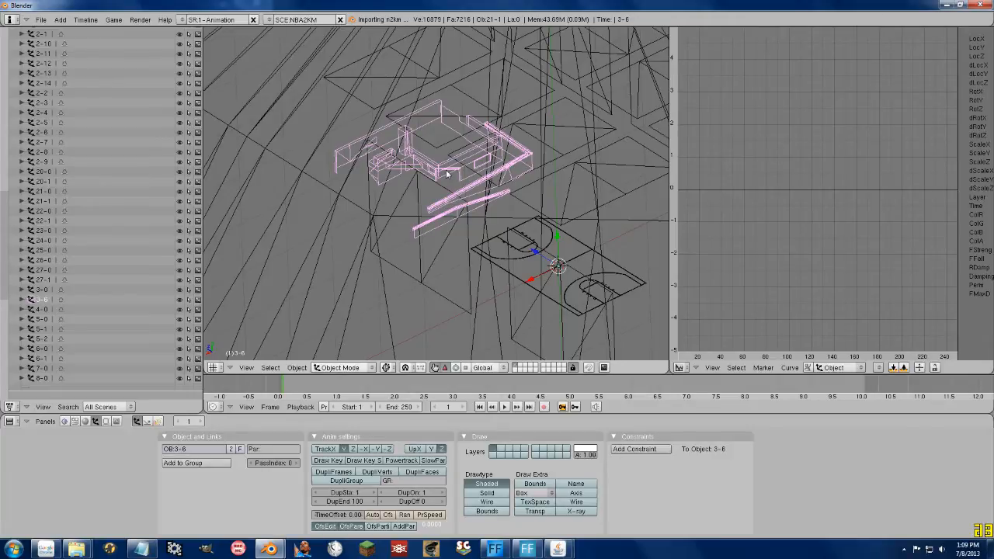
pyautogui.scroll(5, 447, 174)
pyautogui.keyDown('shift'); pyautogui.moveTo(482, 205); pyautogui.dragTo(455, 118, button='middle'); pyautogui.keyUp('shift')
pyautogui.scroll(-1, 455, 118)
pyautogui.scroll(-2, 455, 118)
pyautogui.rightClick(432, 188)
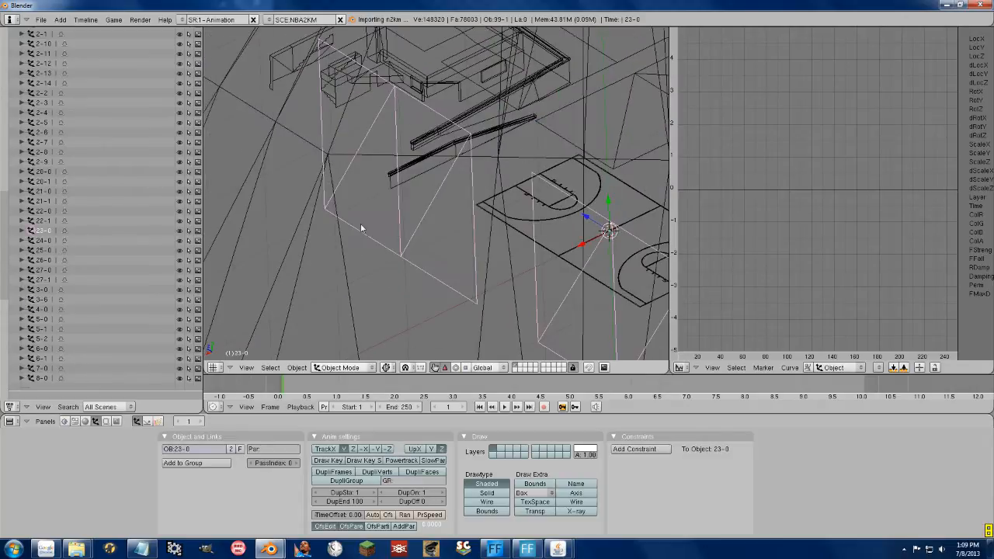
# - Open the wall panel object 23-0 in Edit Mode, enable snapping with the Closest option, and deselect all its vertices
pyautogui.press('Tab')
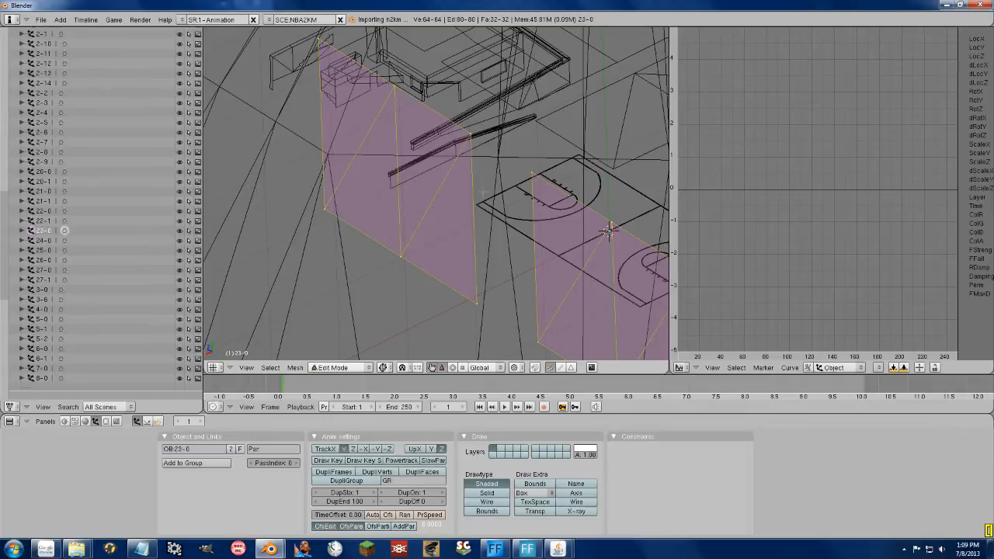
pyautogui.click(534, 367)
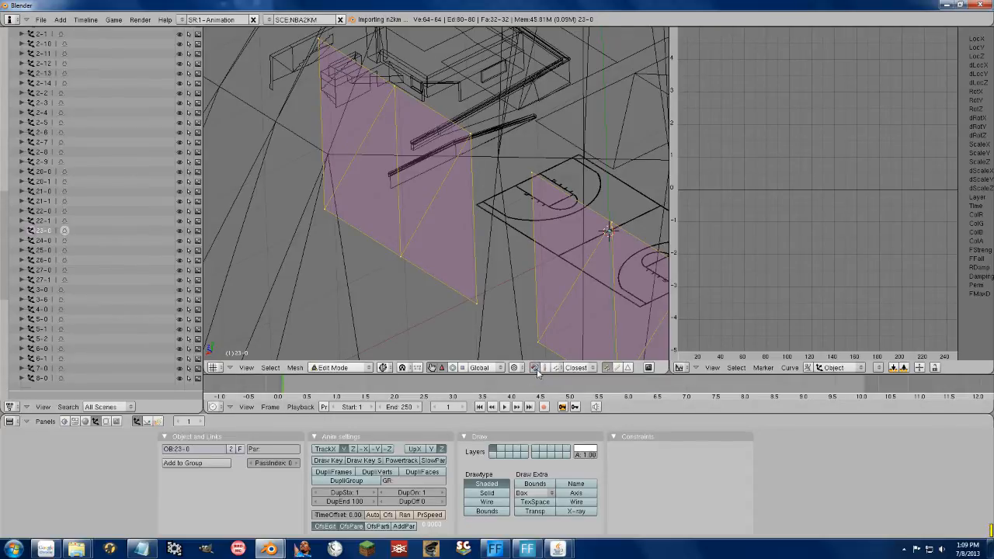
pyautogui.scroll(2, 440, 235)
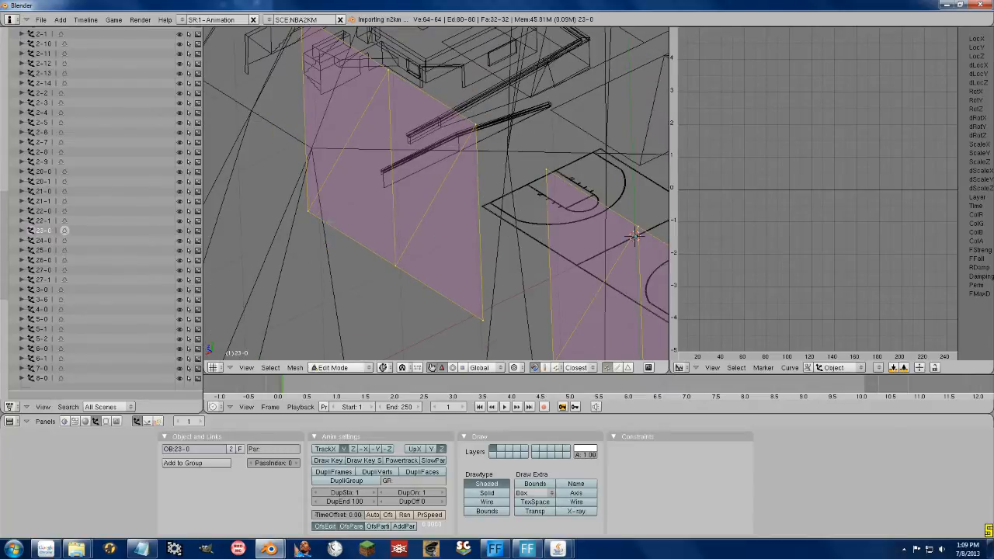
pyautogui.press('a')
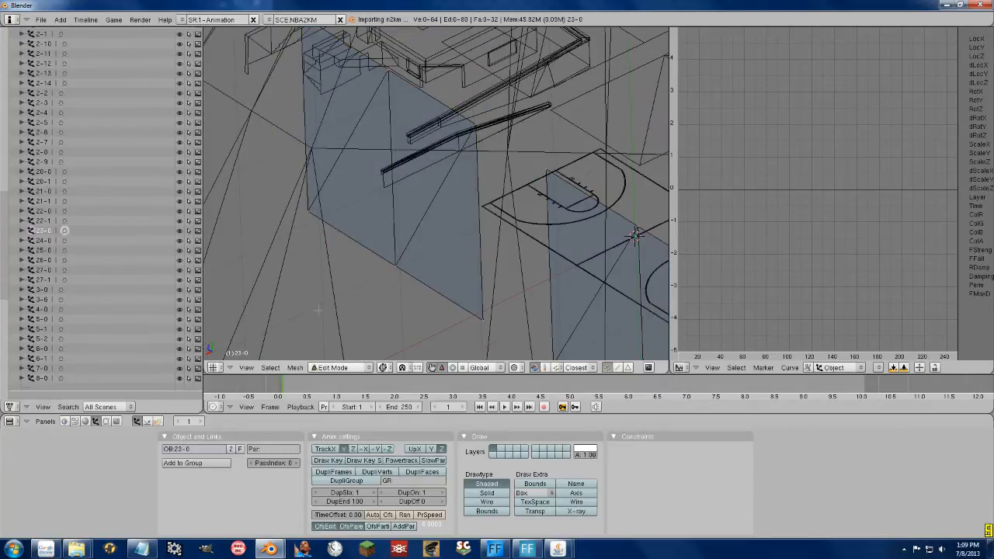
# - Snap the first wall panel's lower outer corner vertex onto the bottom corner at the far end of the ramp's front wall
pyautogui.rightClick(309, 211)
pyautogui.press('g')
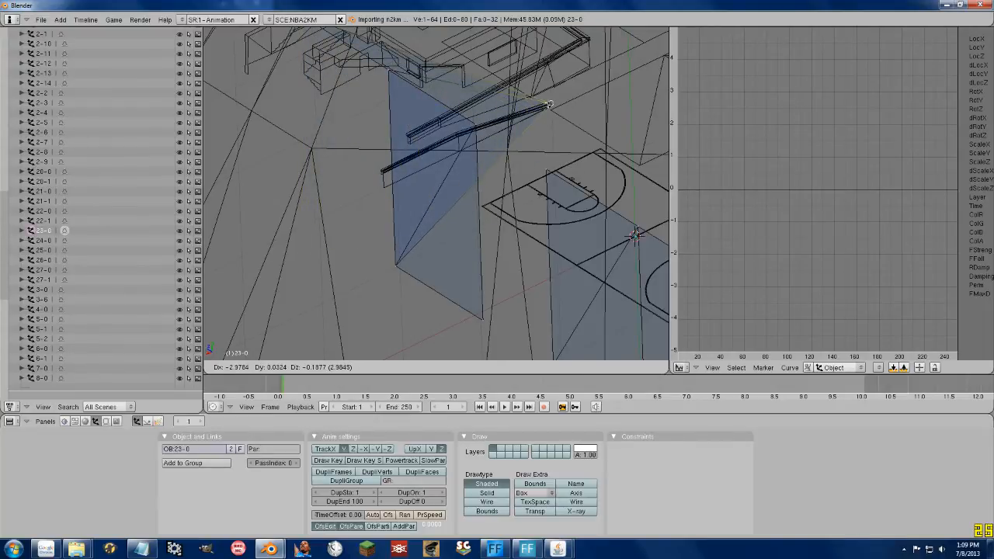
pyautogui.rightClick(552, 118)
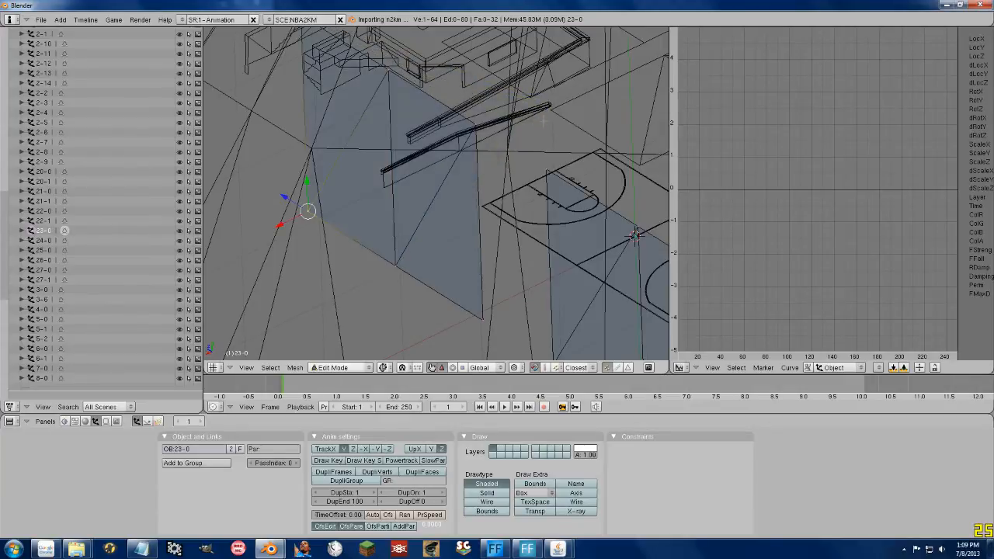
pyautogui.scroll(4, 552, 118)
pyautogui.keyDown('shift'); pyautogui.moveTo(557, 107); pyautogui.dragTo(440, 230, button='middle'); pyautogui.keyUp('shift')
pyautogui.scroll(4, 483, 218)
pyautogui.scroll(3, 441, 229)
pyautogui.keyDown('shift'); pyautogui.moveTo(407, 270); pyautogui.dragTo(491, 177, button='middle'); pyautogui.keyUp('shift')
pyautogui.press('g')
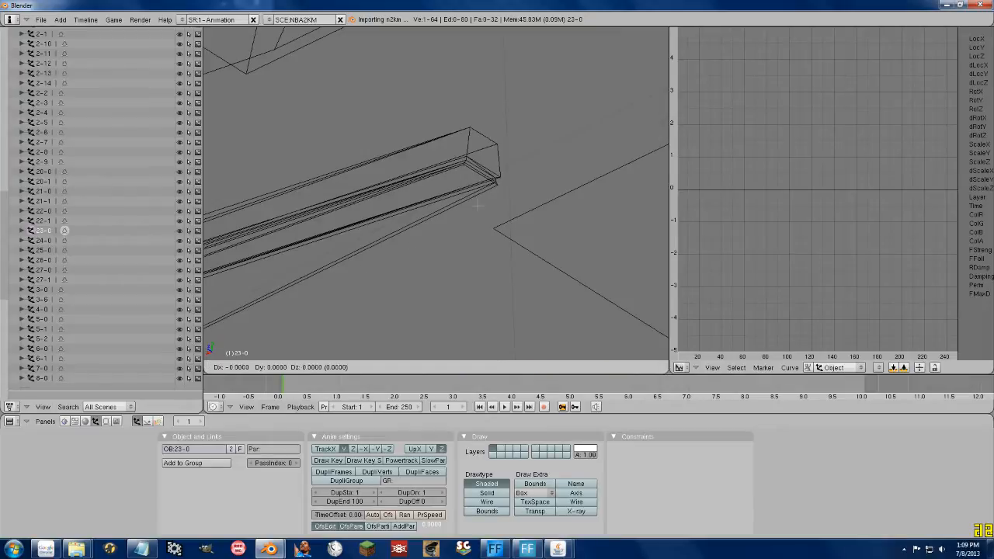
pyautogui.click(499, 177)
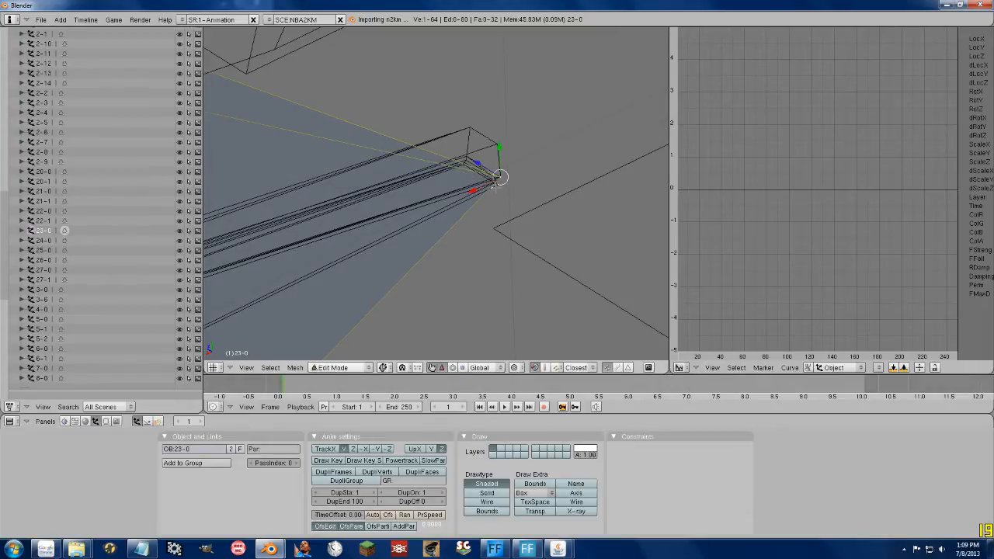
pyautogui.press('g')
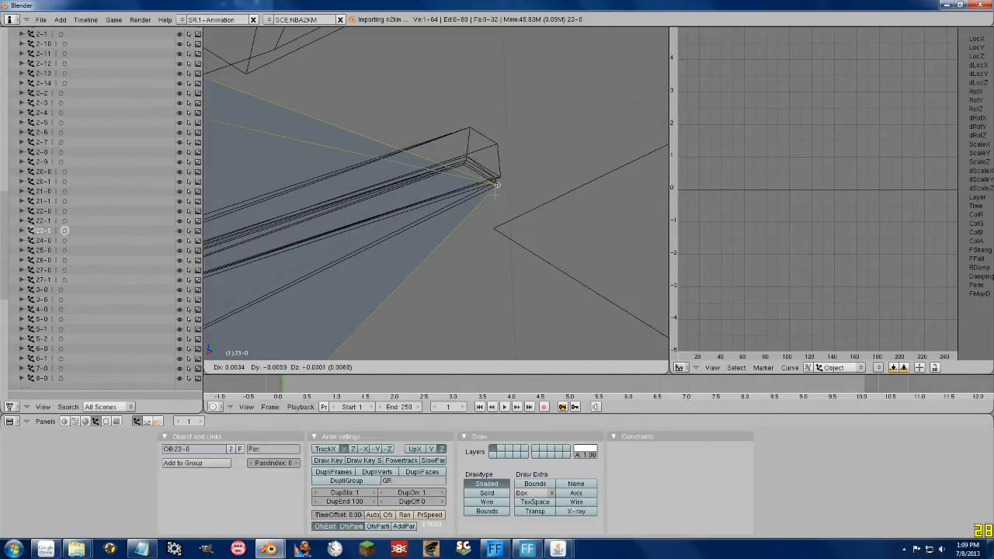
pyautogui.click(506, 208)
# - Snap the first wall panel's upper outer corner vertex onto the top of the ramp front wall's far end
pyautogui.scroll(-4, 476, 240)
pyautogui.scroll(-7, 475, 240)
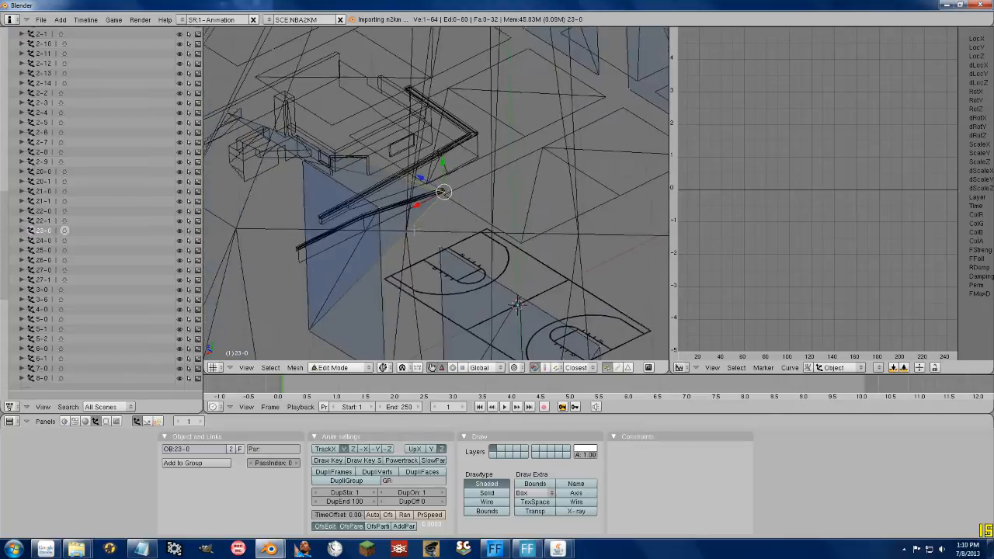
pyautogui.keyDown('shift'); pyautogui.moveTo(475, 240); pyautogui.dragTo(555, 235, button='middle'); pyautogui.keyUp('shift')
pyautogui.press('g')
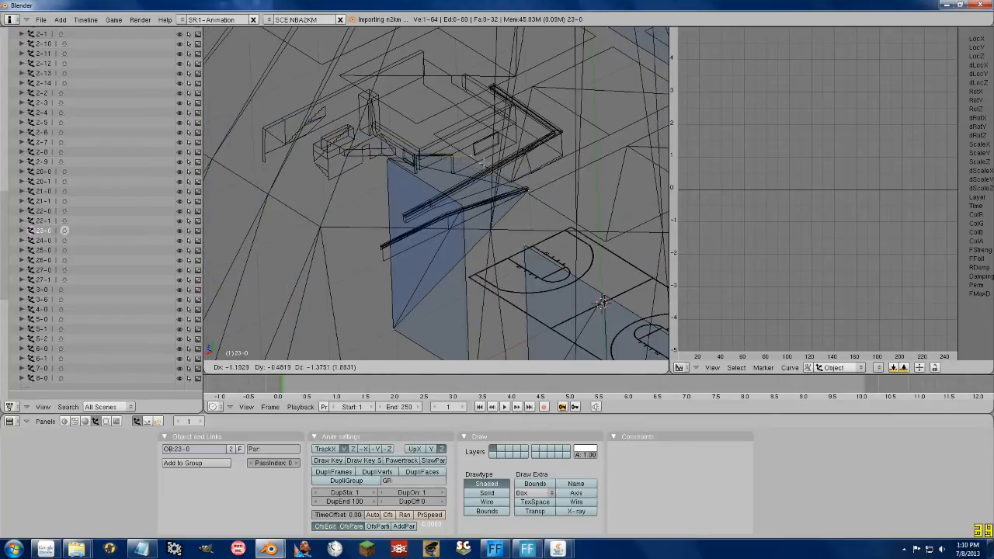
pyautogui.click(528, 188)
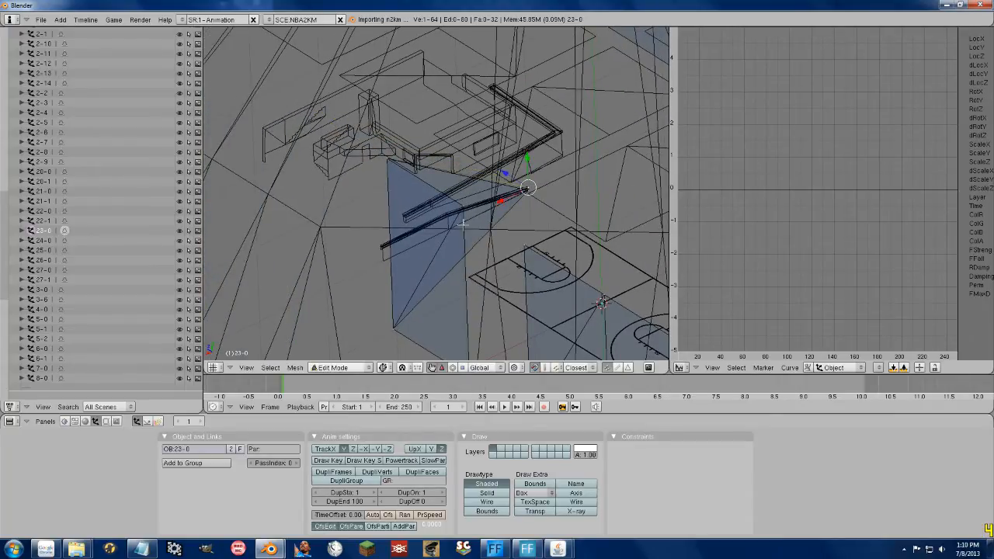
# - Snap the first wall panel's two inner vertices onto the top and bottom of the bend in the ramp's front wall
pyautogui.press('g')
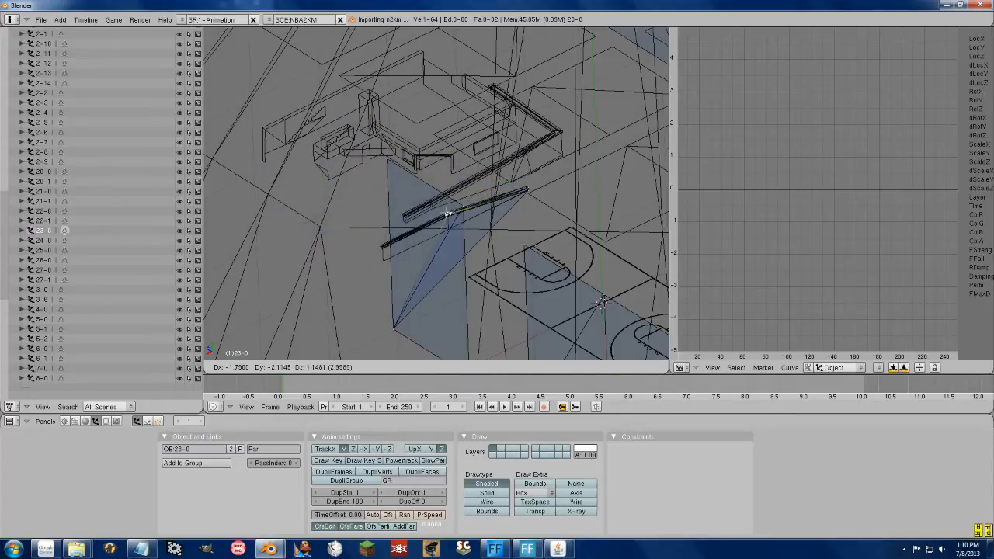
pyautogui.click(446, 215)
pyautogui.press('g')
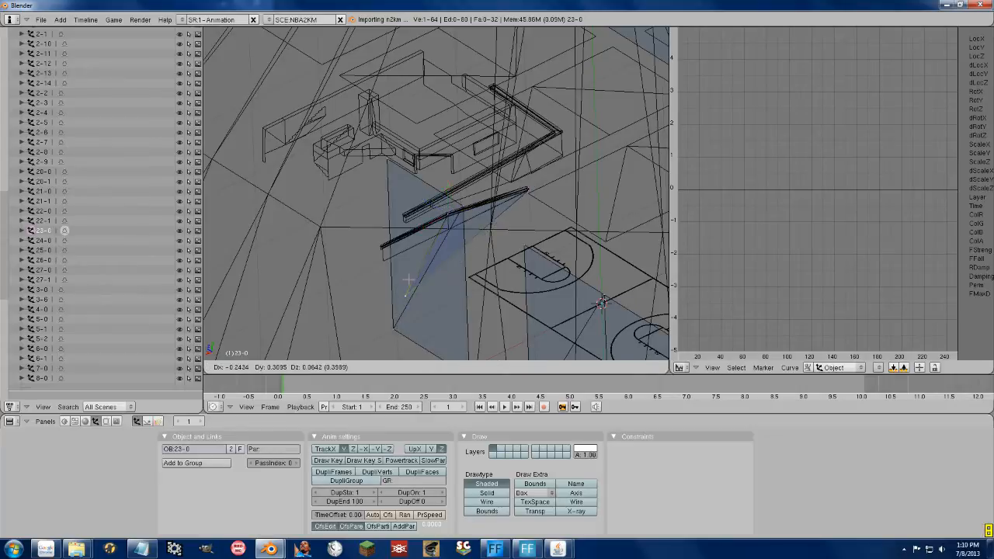
pyautogui.click(400, 329)
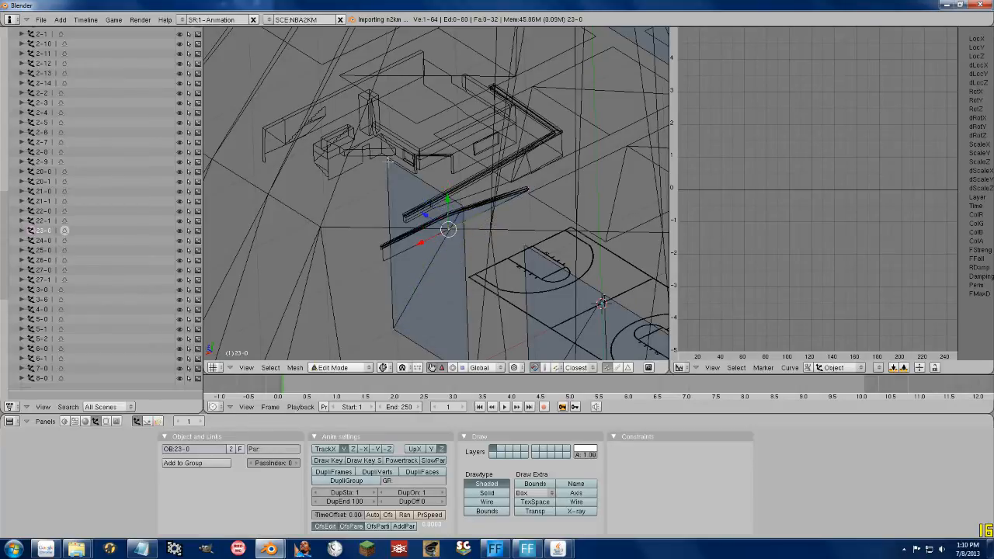
# - Snap the second wall panel's two upper vertices onto the top of the ramp front wall's bend and its near end
pyautogui.press('g')
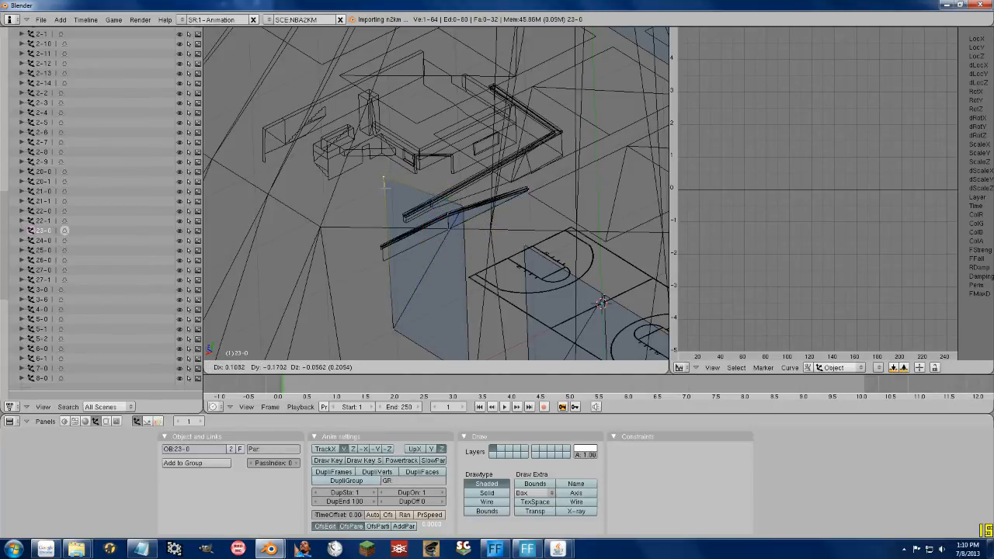
pyautogui.click(446, 215)
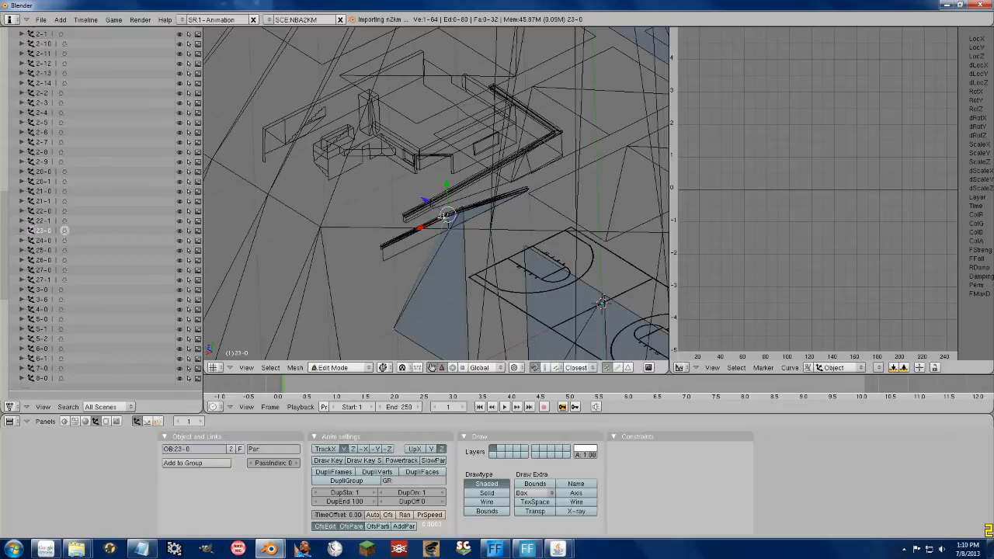
pyautogui.click(383, 248)
# - Snap the second wall panel's two lower vertices onto the bottom of the ramp front wall's bend and its near end
pyautogui.keyDown('shift'); pyautogui.moveTo(400, 286); pyautogui.dragTo(371, 204, button='middle'); pyautogui.keyUp('shift')
pyautogui.rightClick(366, 244)
pyautogui.press('g')
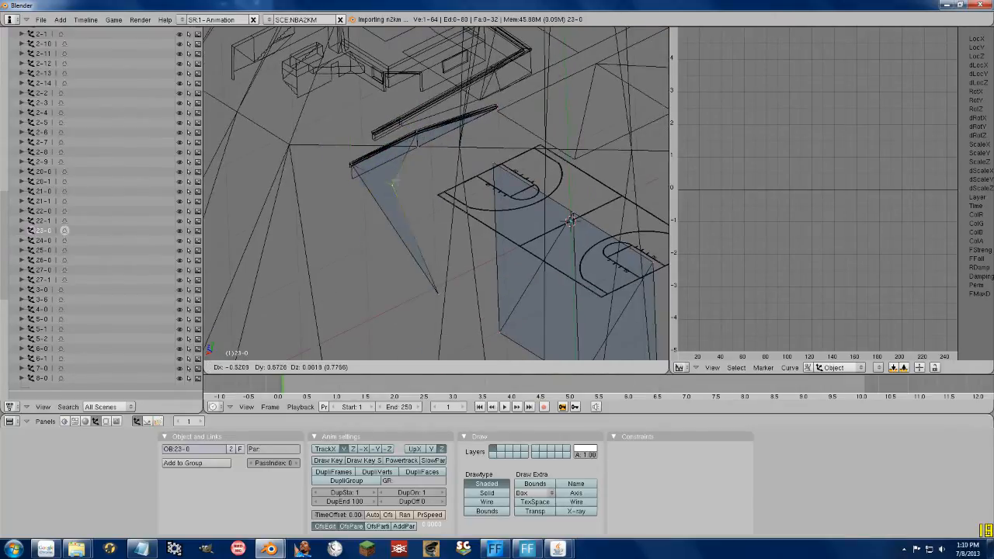
pyautogui.click(418, 149)
pyautogui.rightClick(433, 289)
pyautogui.press('g')
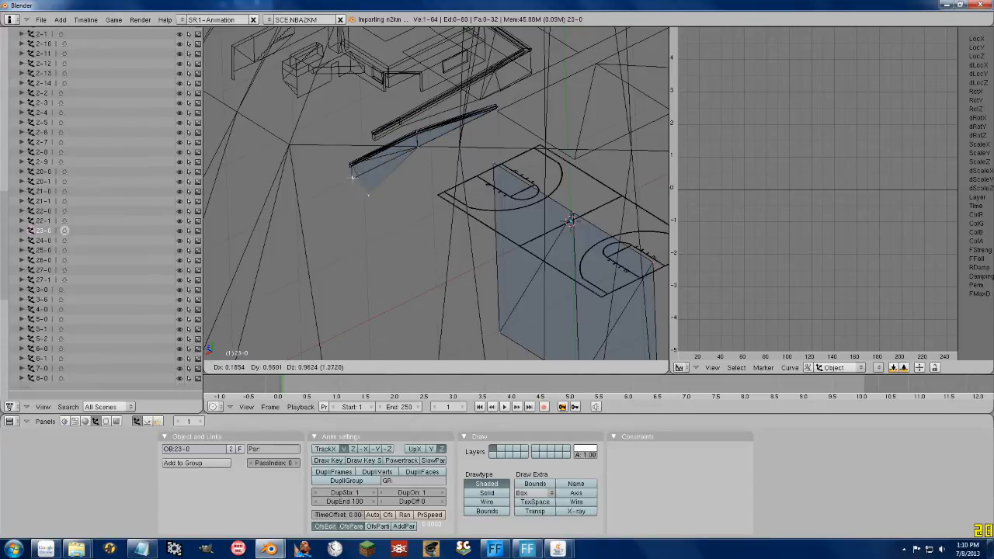
pyautogui.click(351, 165)
# - Examine the reshaped panels along the ramp, the remaining panels in the dome, and those crossing the court
pyautogui.scroll(4, 360, 187)
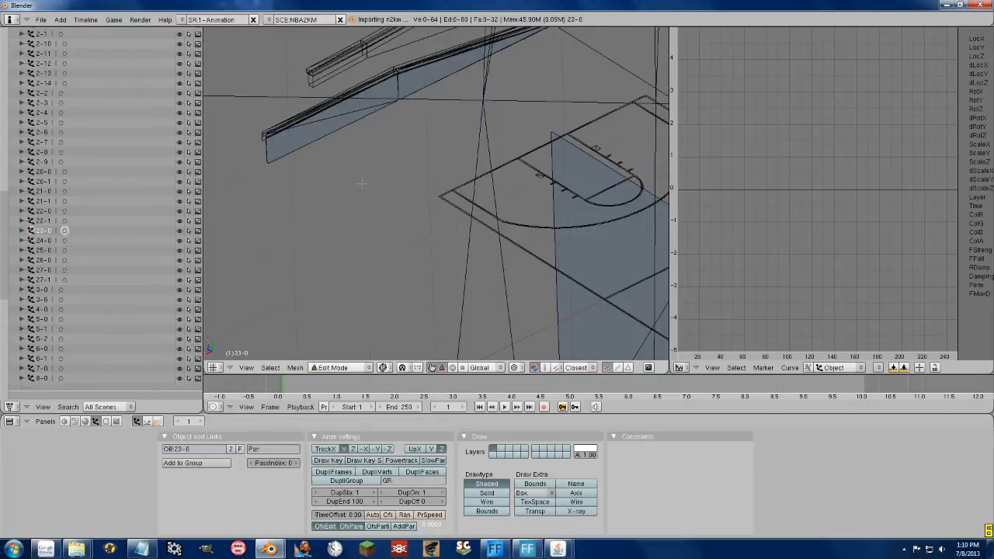
pyautogui.keyDown('shift'); pyautogui.moveTo(363, 185); pyautogui.dragTo(411, 284, button='middle'); pyautogui.keyUp('shift')
pyautogui.scroll(-5, 395, 218)
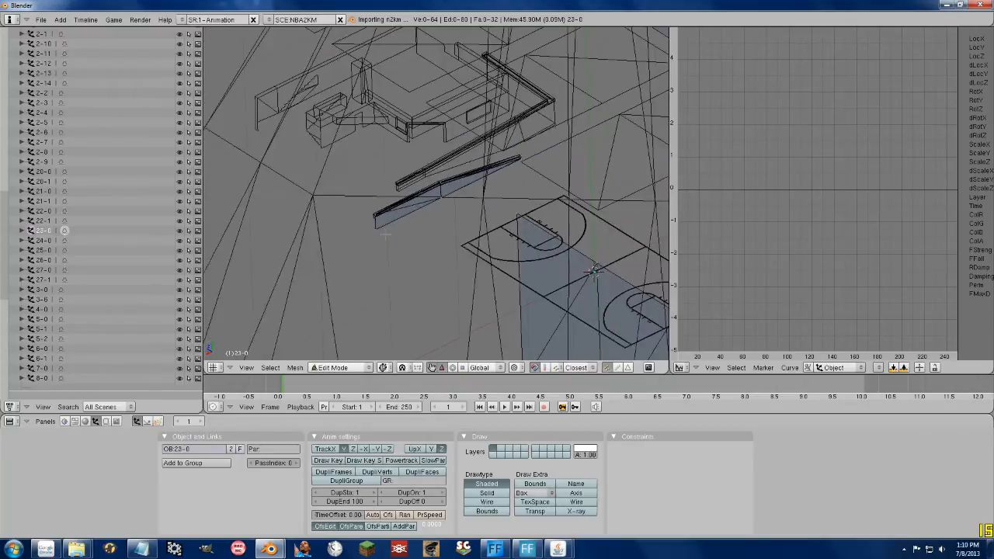
pyautogui.keyDown('shift'); pyautogui.moveTo(362, 245); pyautogui.dragTo(363, 278, button='middle'); pyautogui.keyUp('shift')
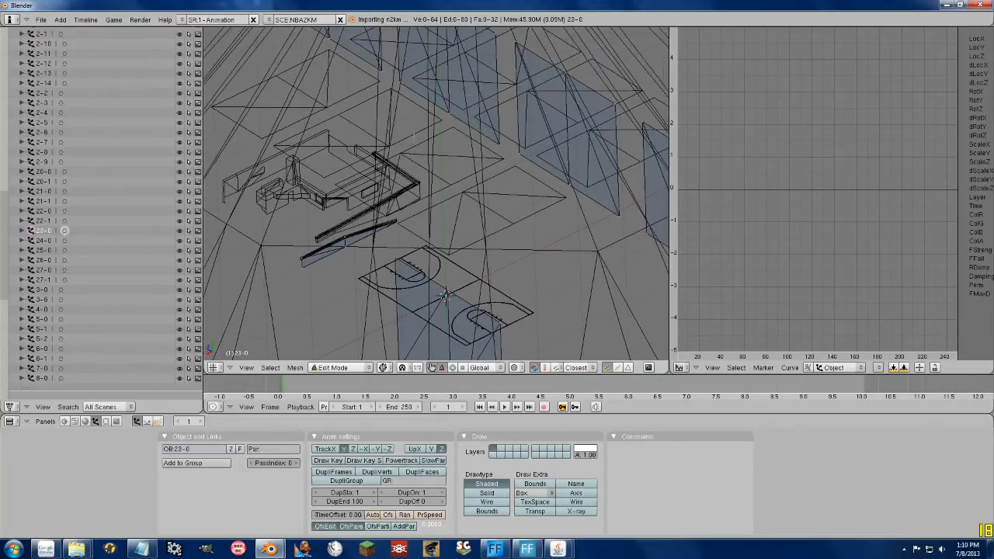
pyautogui.scroll(4, 350, 235)
pyautogui.keyDown('shift'); pyautogui.moveTo(252, 281); pyautogui.dragTo(431, 249, button='middle'); pyautogui.keyUp('shift')
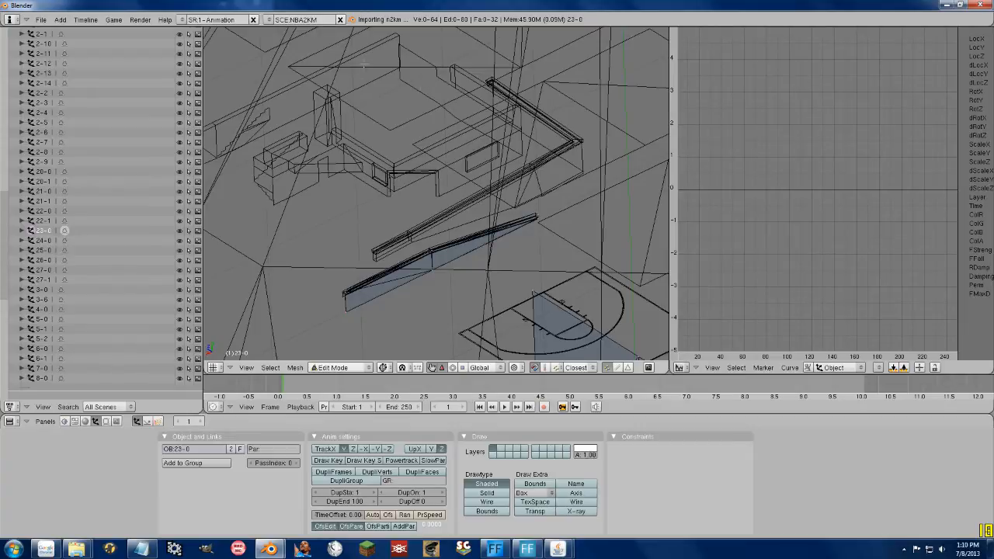
pyautogui.keyDown('shift'); pyautogui.moveTo(557, 332); pyautogui.dragTo(443, 209, button='middle'); pyautogui.keyUp('shift')
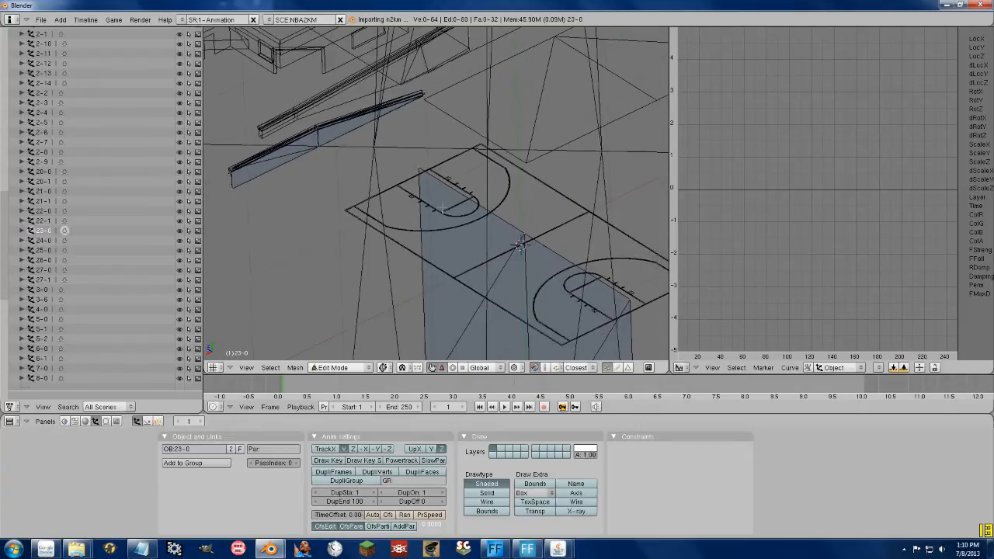
# - Return to Object Mode, select the court lines object 13-1, and examine the dome and the arena seating
pyautogui.press('Tab')
pyautogui.rightClick(546, 254)
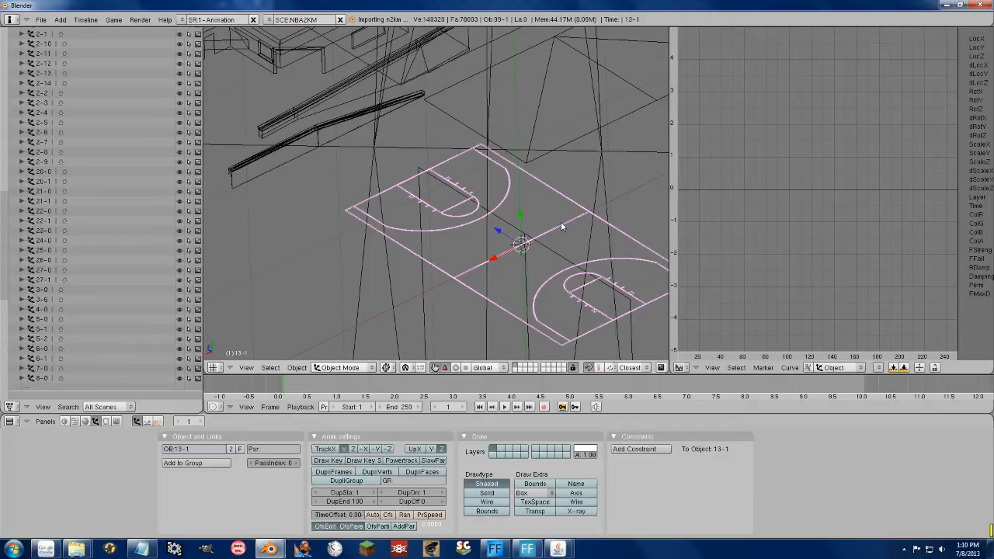
pyautogui.scroll(-10, 473, 202)
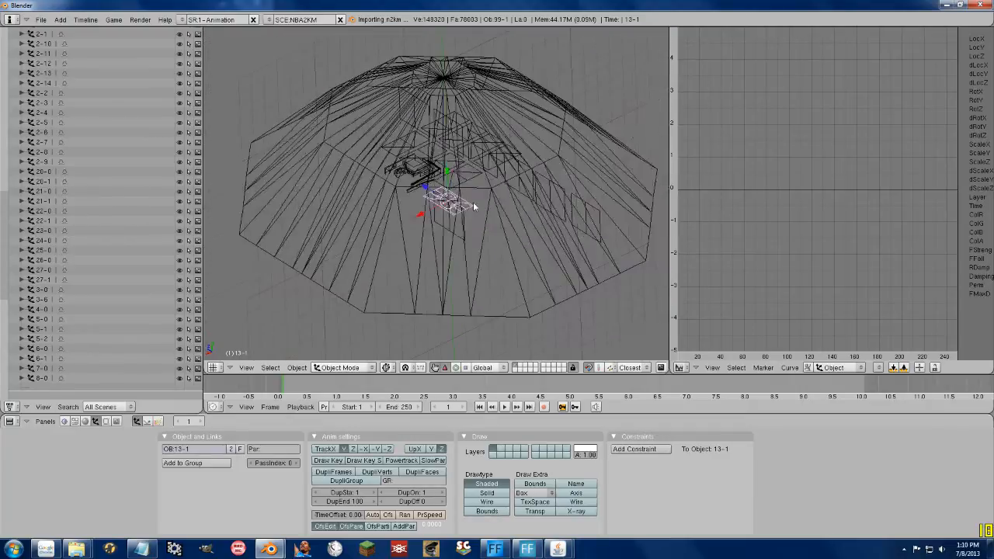
pyautogui.moveTo(469, 195); pyautogui.dragTo(420, 212, button='middle')
pyautogui.scroll(10, 420, 211)
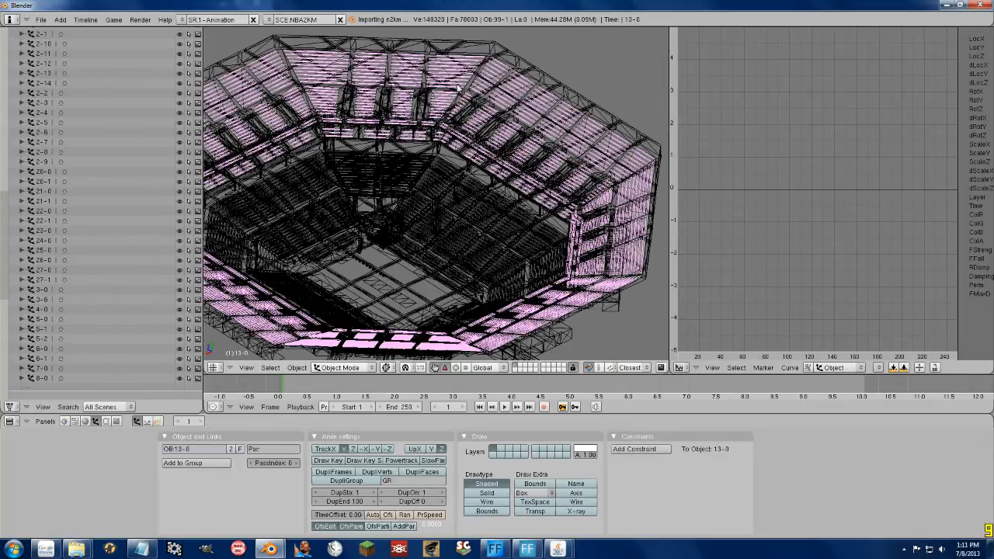
# - Stretch a face of the upper seating object 13-0 toward the arena's center by moving its vertices in Edit Mode
pyautogui.scroll(4, 458, 89)
pyautogui.scroll(-5, 508, 134)
pyautogui.scroll(7, 500, 162)
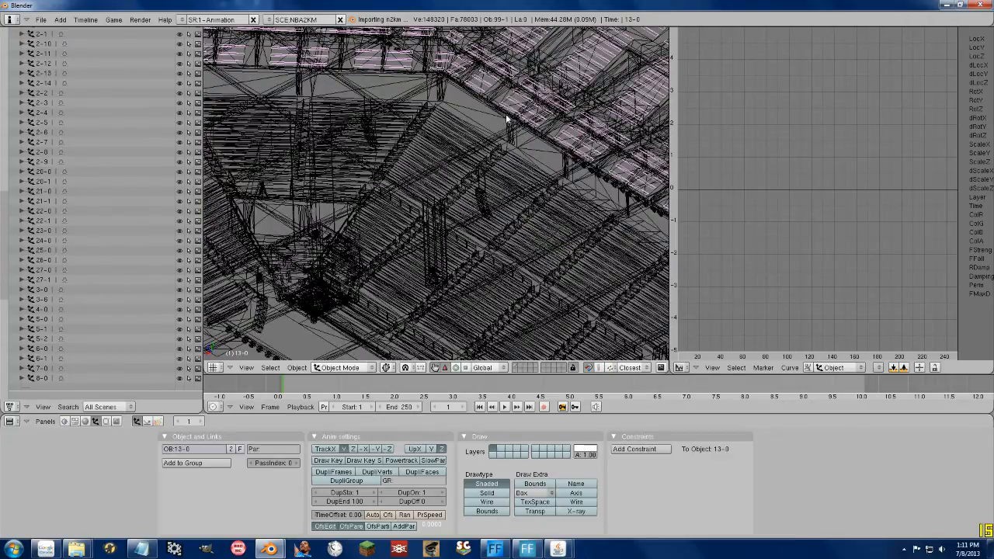
pyautogui.press('Tab')
pyautogui.press('g')
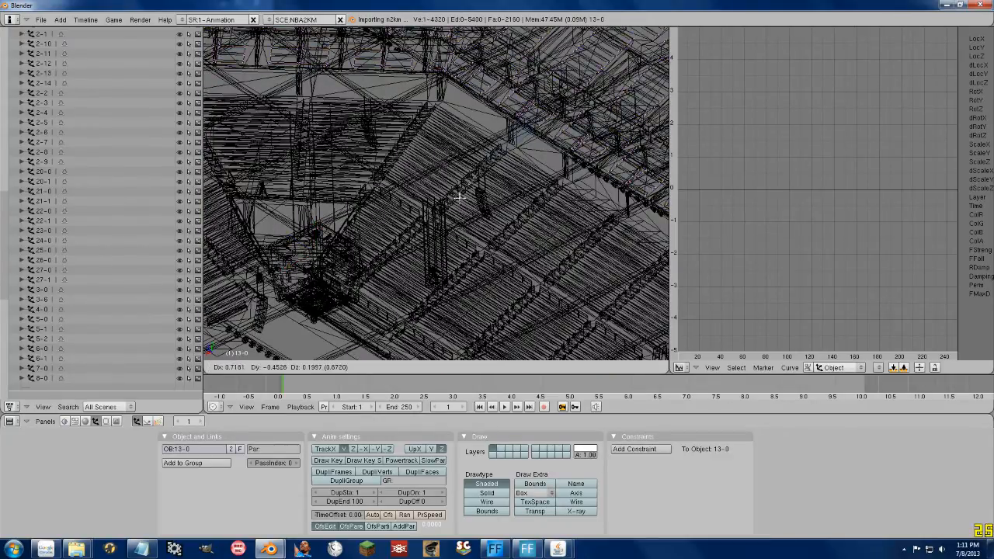
pyautogui.click(419, 252)
pyautogui.press('g')
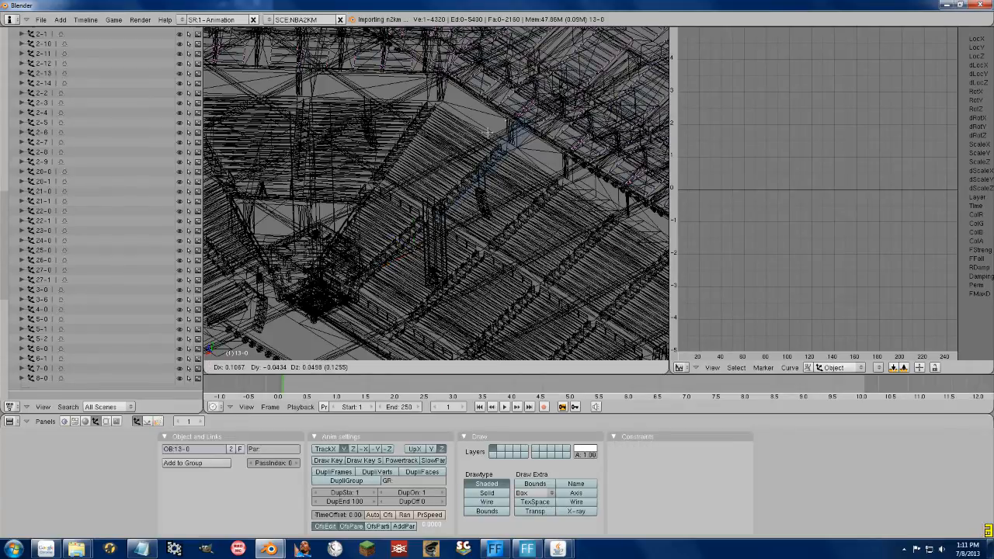
pyautogui.click(375, 248)
pyautogui.press('g')
pyautogui.click(355, 243)
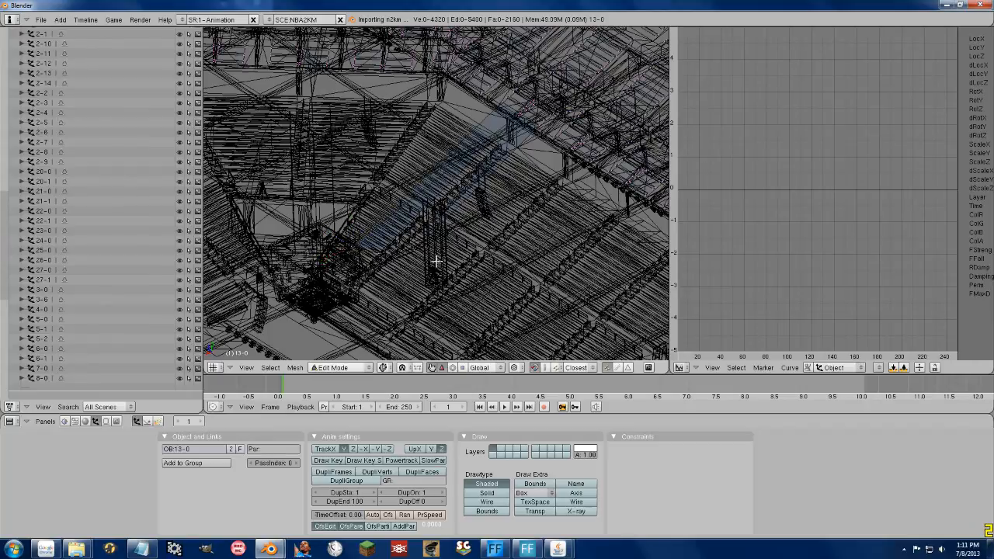
pyautogui.scroll(-5, 436, 264)
pyautogui.press('Tab')
# - Examine the whole arena and its surrounding objects, and inspect the seating object 13-0's mesh in Edit Mode with all vertices selected
pyautogui.scroll(-3, 439, 264)
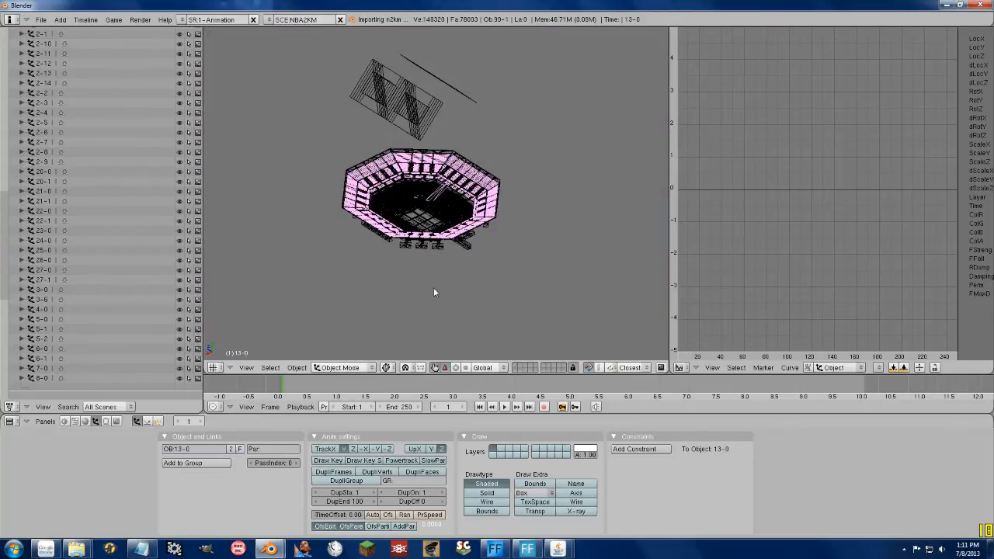
pyautogui.keyDown('shift'); pyautogui.moveTo(434, 290); pyautogui.dragTo(470, 141, button='middle'); pyautogui.keyUp('shift')
pyautogui.scroll(-5, 455, 252)
pyautogui.keyDown('shift'); pyautogui.moveTo(452, 263); pyautogui.dragTo(478, 147, button='middle'); pyautogui.keyUp('shift')
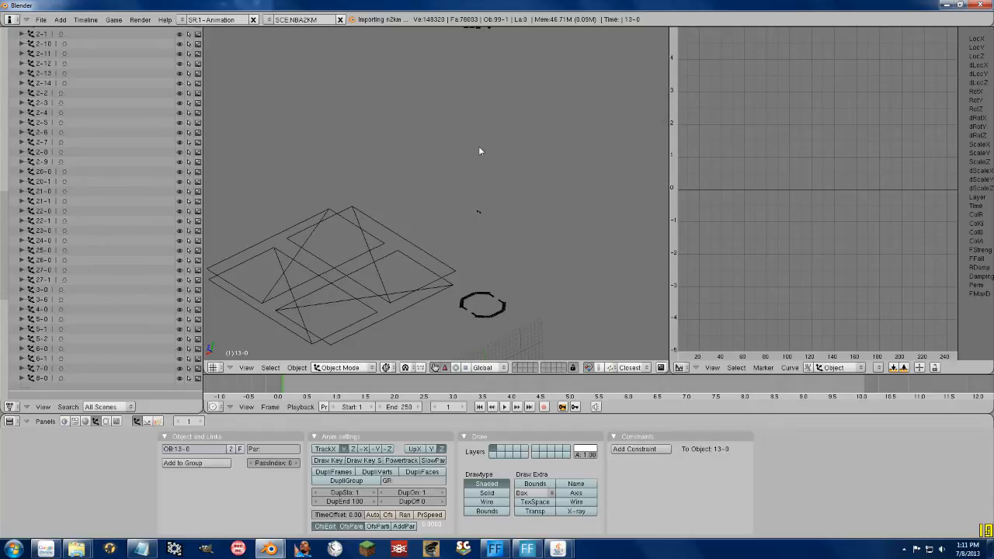
pyautogui.keyDown('shift'); pyautogui.moveTo(487, 177); pyautogui.dragTo(456, 335, button='middle'); pyautogui.keyUp('shift')
pyautogui.scroll(5, 441, 134)
pyautogui.scroll(2, 441, 135)
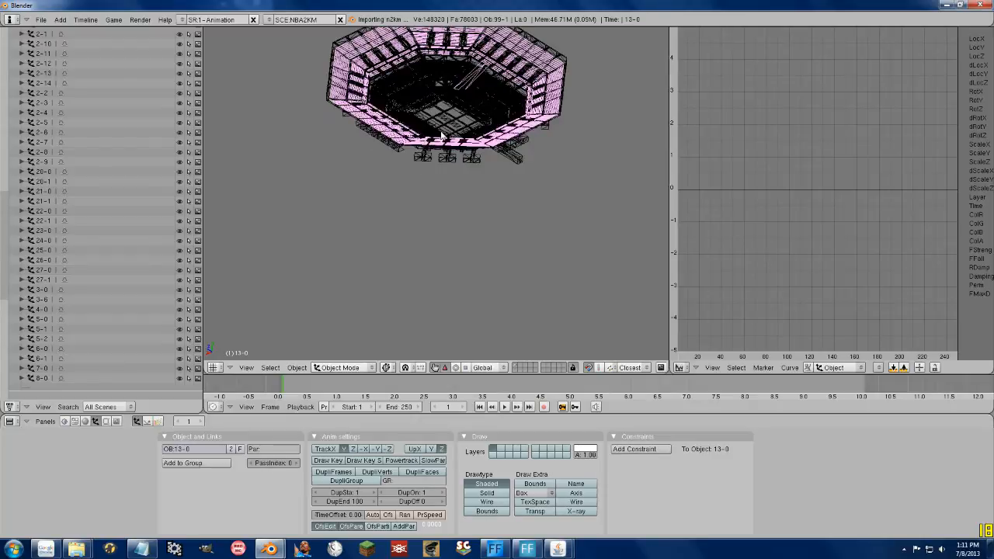
pyautogui.keyDown('shift'); pyautogui.moveTo(482, 106); pyautogui.dragTo(451, 265, button='middle'); pyautogui.keyUp('shift')
pyautogui.press('Tab')
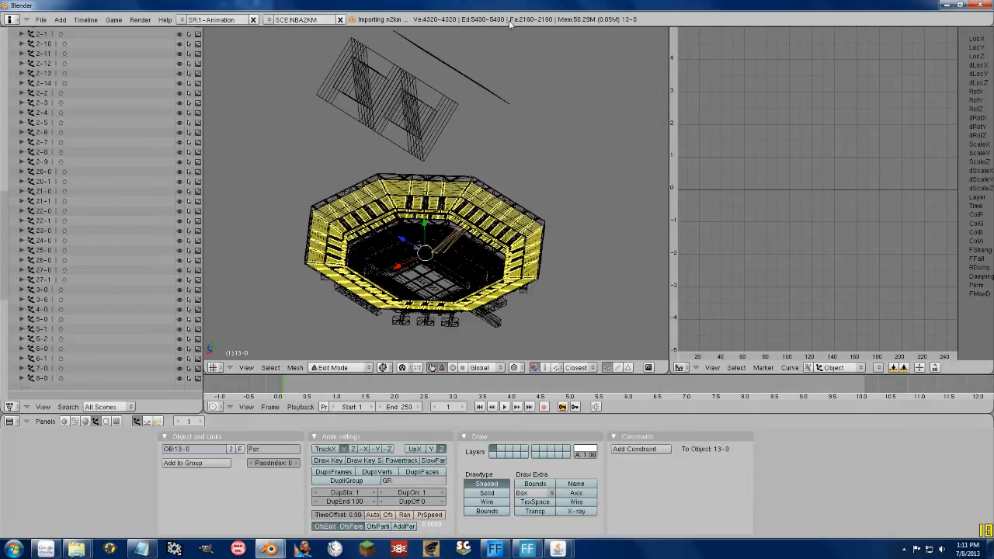
# - Return to Object Mode, select the ramp object 3-6 beside the court, and inspect its mesh in Edit Mode
pyautogui.scroll(-6, 495, 89)
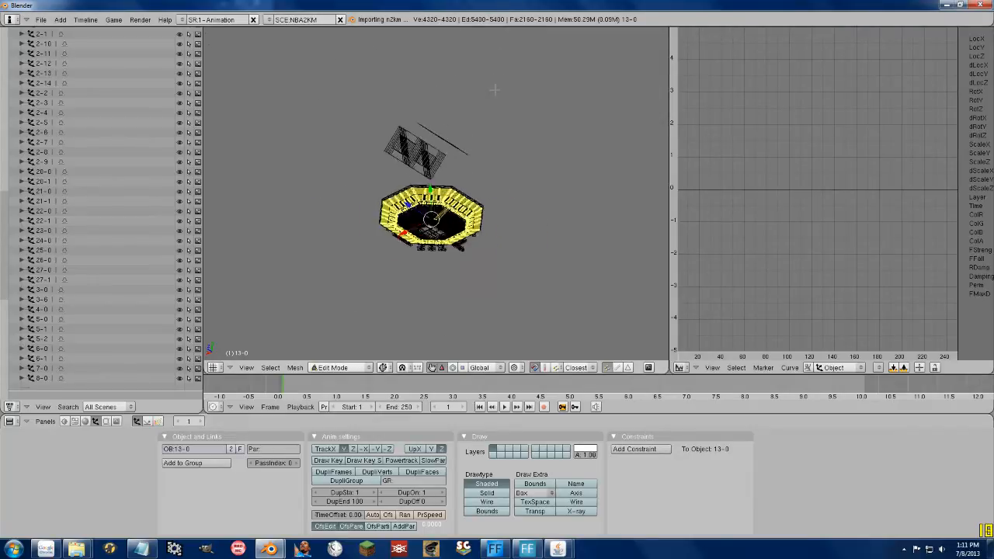
pyautogui.press('Tab')
pyautogui.press('Home')
pyautogui.scroll(-4, 458, 160)
pyautogui.keyDown('shift'); pyautogui.moveTo(442, 329); pyautogui.dragTo(421, 263, button='middle'); pyautogui.keyUp('shift')
pyautogui.scroll(7, 438, 186)
pyautogui.scroll(8, 404, 236)
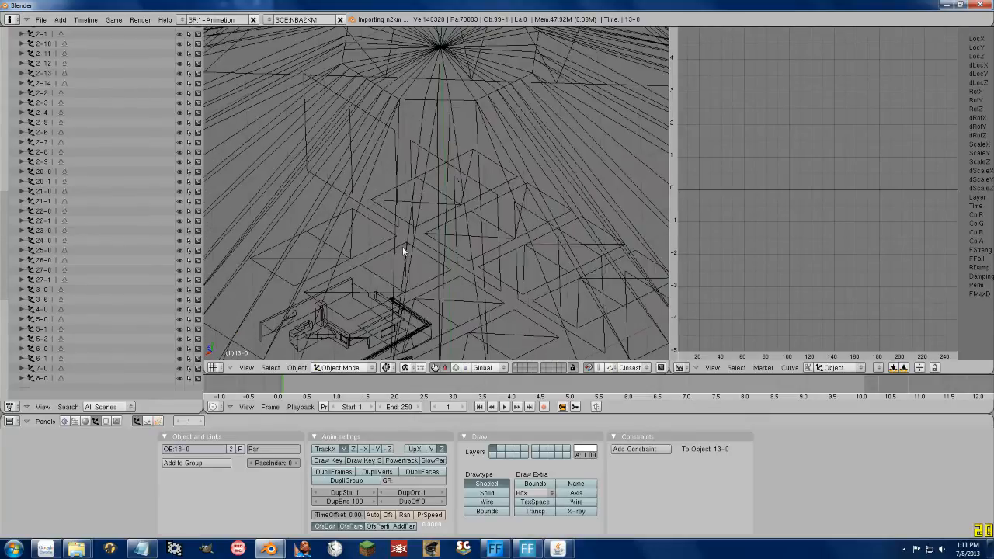
pyautogui.keyDown('shift'); pyautogui.moveTo(325, 340); pyautogui.dragTo(356, 238, button='middle'); pyautogui.keyUp('shift')
pyautogui.rightClick(388, 228)
pyautogui.rightClick(388, 228)
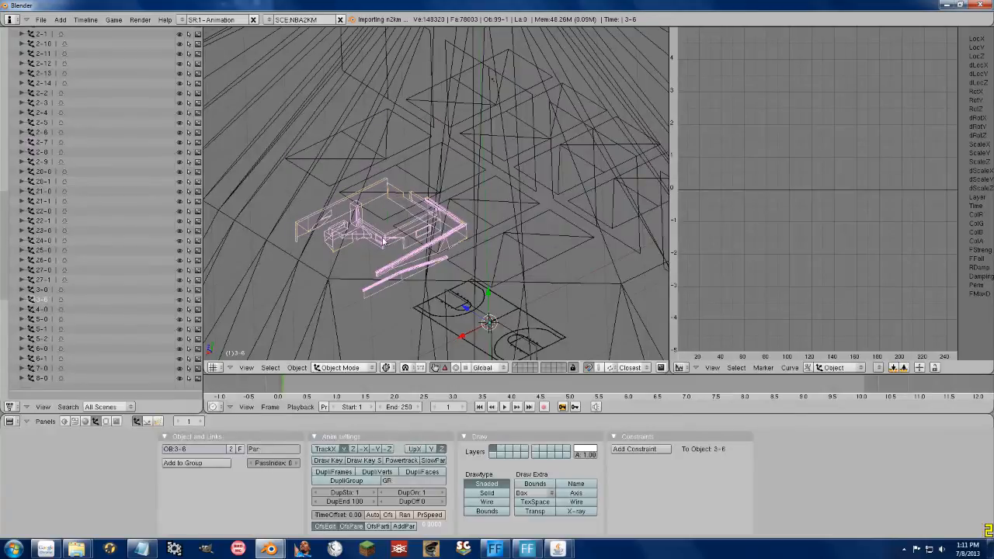
pyautogui.press('Tab')
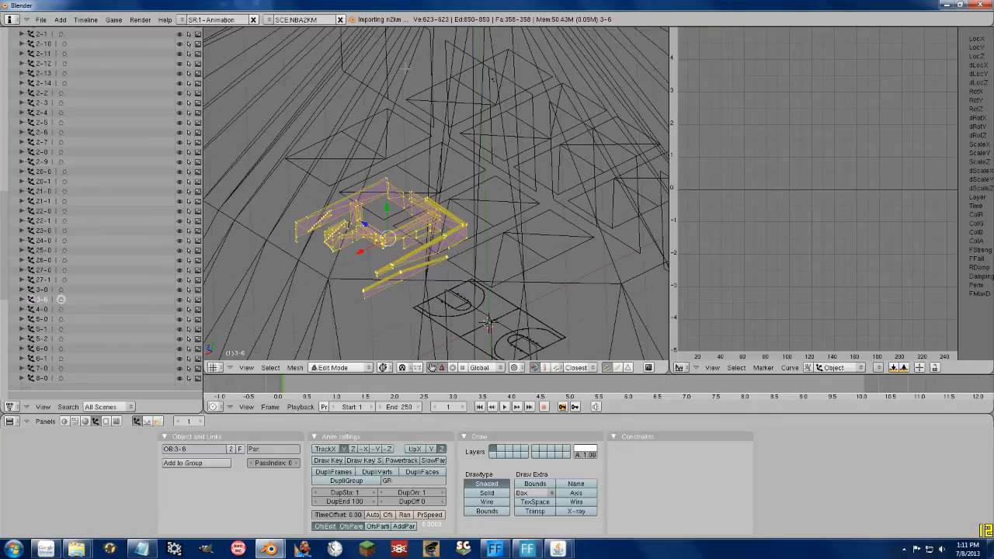
# - Examine the arena, the dome and their surrounding objects, leaving Edit Mode on object 3-6
pyautogui.scroll(-14, 431, 95)
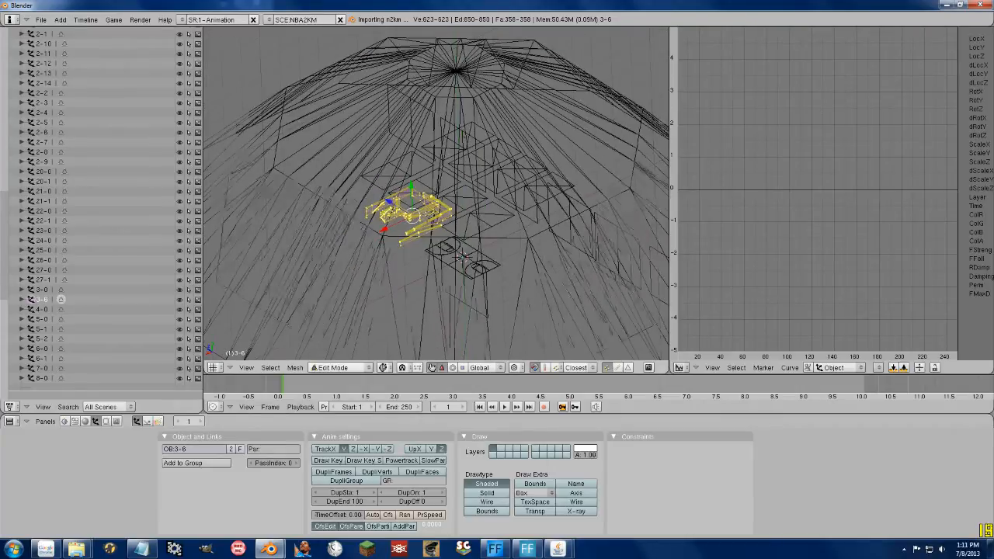
pyautogui.keyDown('shift'); pyautogui.moveTo(467, 121); pyautogui.dragTo(466, 267, button='middle'); pyautogui.keyUp('shift')
pyautogui.scroll(-4, 466, 245)
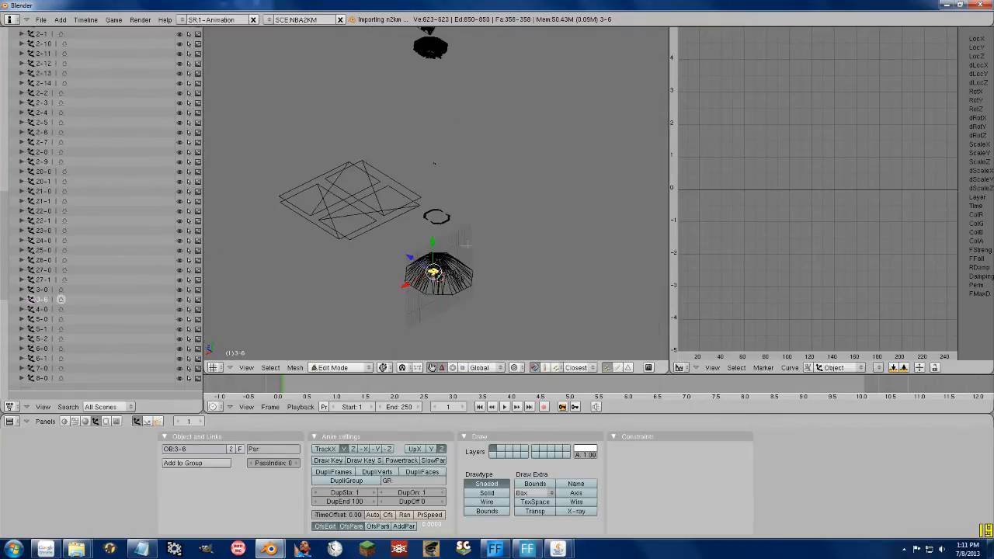
pyautogui.keyDown('shift'); pyautogui.moveTo(464, 180); pyautogui.dragTo(453, 245, button='middle'); pyautogui.keyUp('shift')
pyautogui.scroll(4, 448, 225)
pyautogui.keyDown('shift'); pyautogui.moveTo(404, 51); pyautogui.dragTo(438, 167, button='middle'); pyautogui.keyUp('shift')
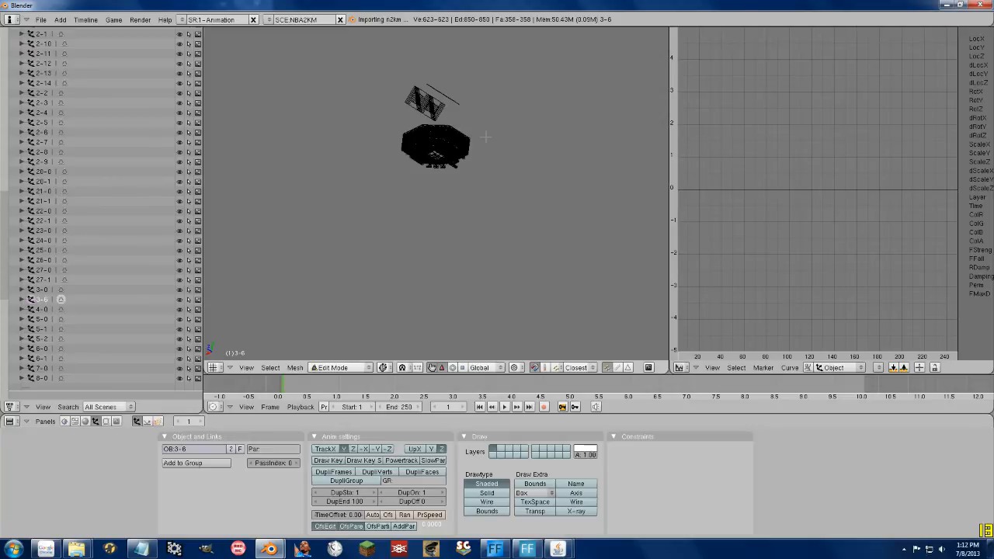
pyautogui.press('Tab')
pyautogui.scroll(-7, 477, 204)
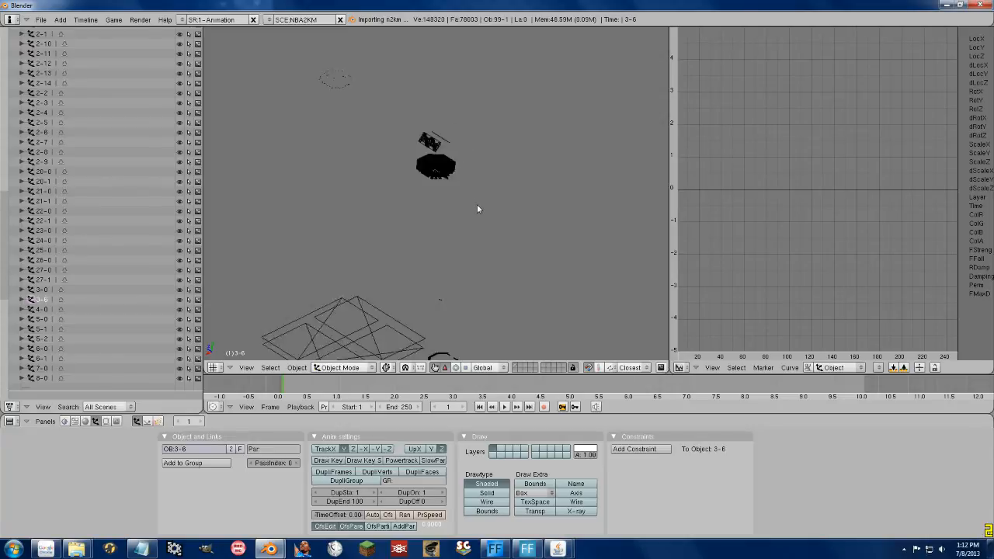
pyautogui.keyDown('shift'); pyautogui.moveTo(448, 246); pyautogui.dragTo(640, 202, button='middle'); pyautogui.keyUp('shift')
pyautogui.scroll(8, 401, 176)
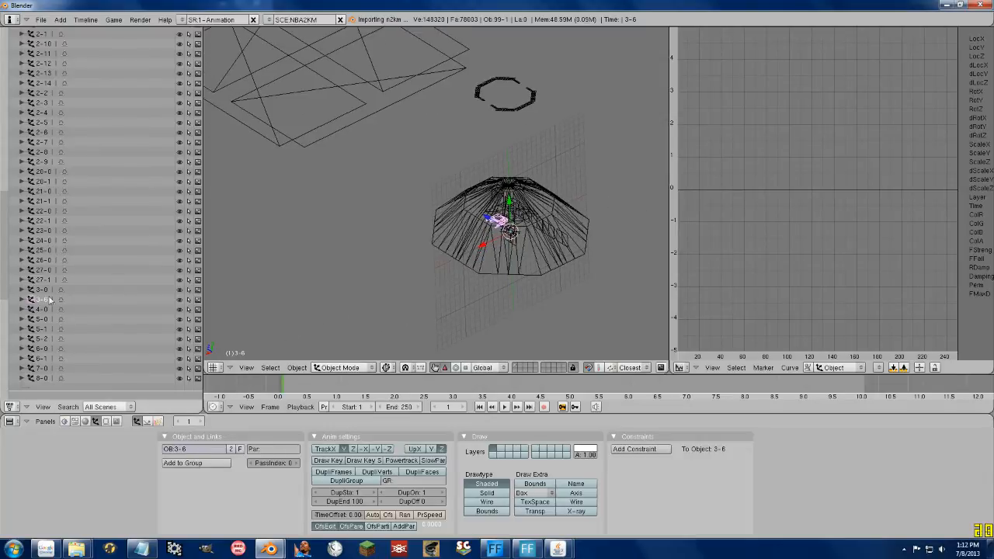
# - Check scene objects 21-1, 2-7, 21-0 and 22-1 by selecting each, and open 22-1's mesh in Edit Mode
pyautogui.click(46, 200)
pyautogui.click(42, 142)
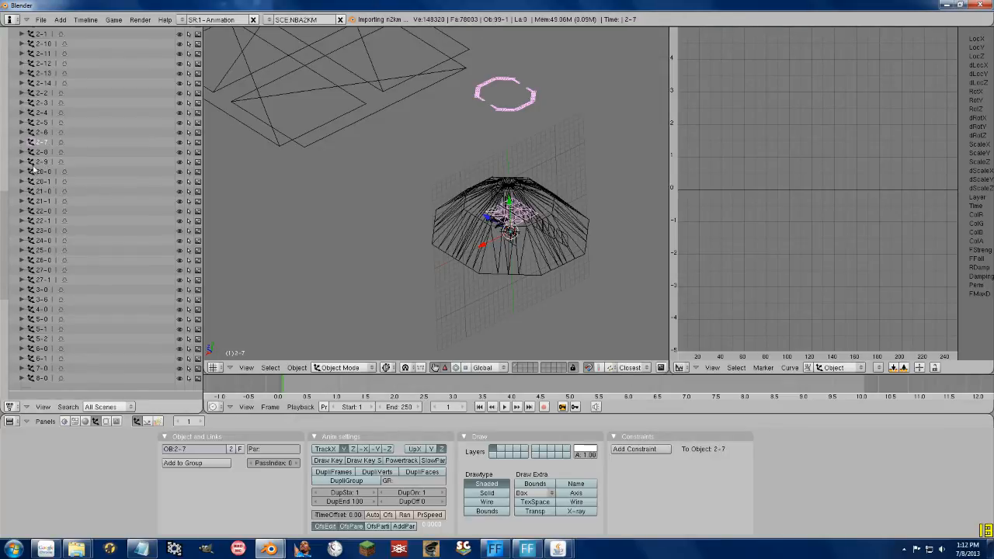
pyautogui.click(41, 191)
pyautogui.click(39, 221)
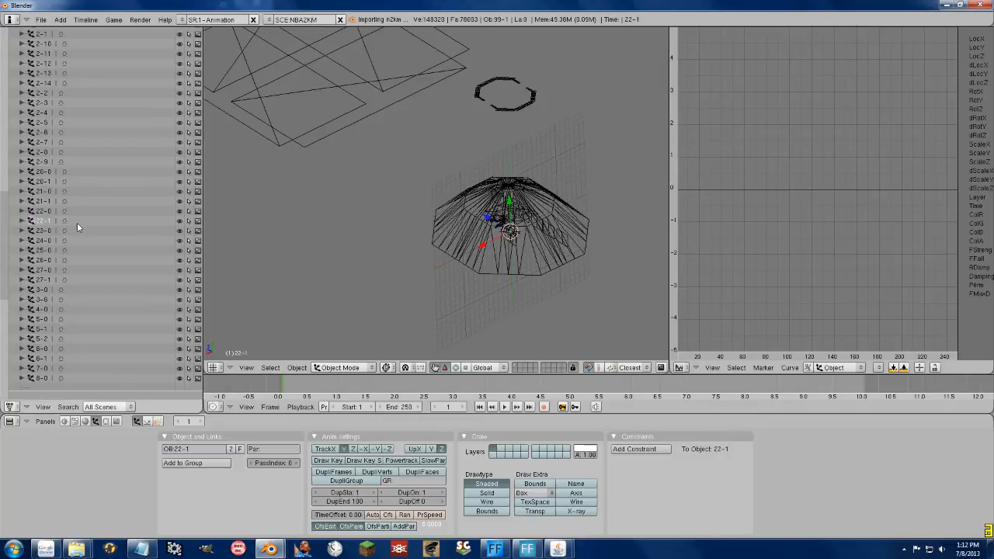
pyautogui.press('Tab')
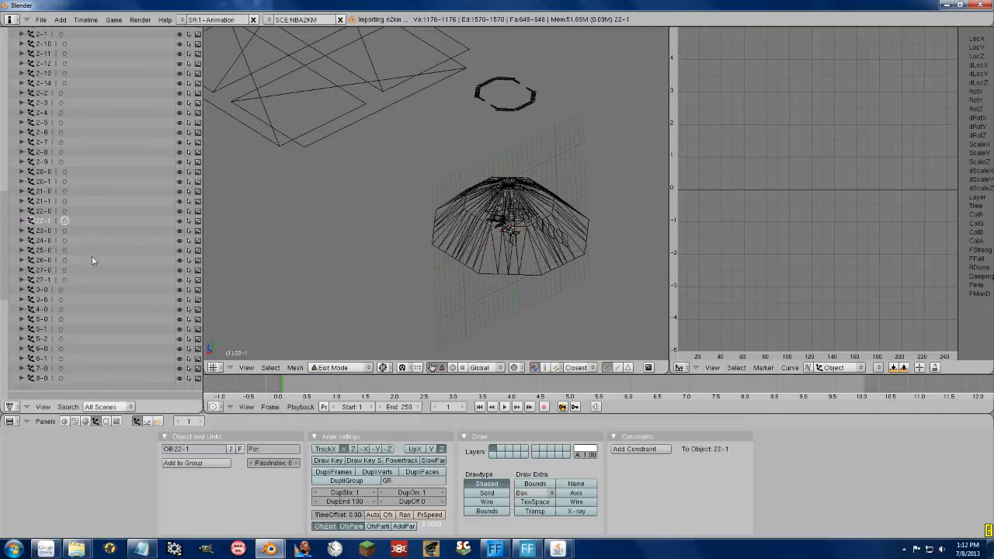
# - Return to Object Mode and delete the ramp object 3-6 from the scene
pyautogui.click(42, 292)
pyautogui.click(44, 301)
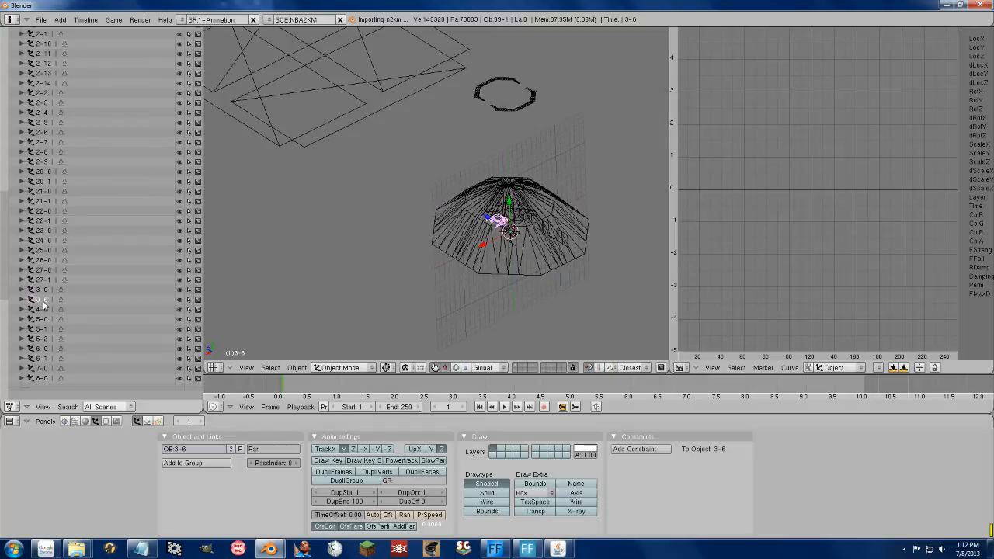
pyautogui.rightClick(46, 301)
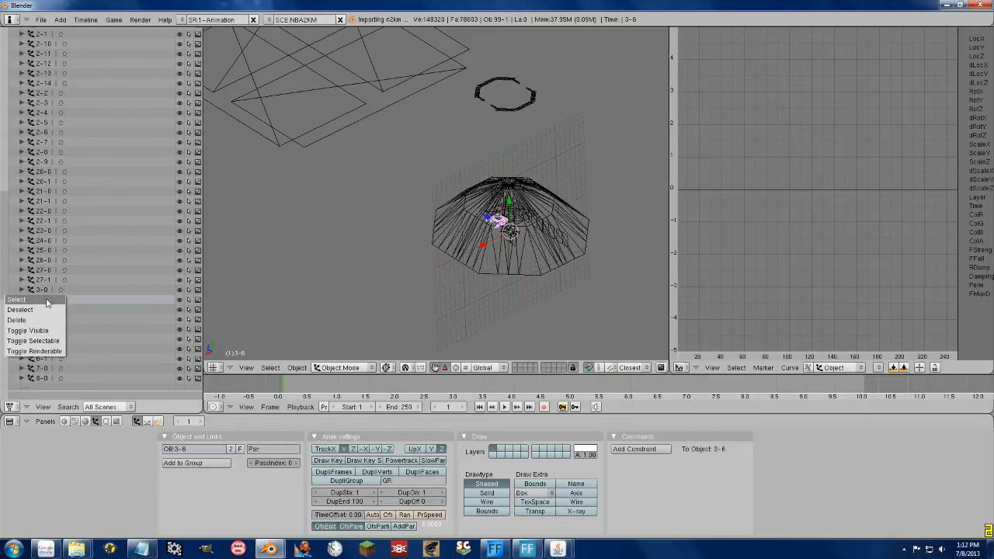
pyautogui.click(17, 319)
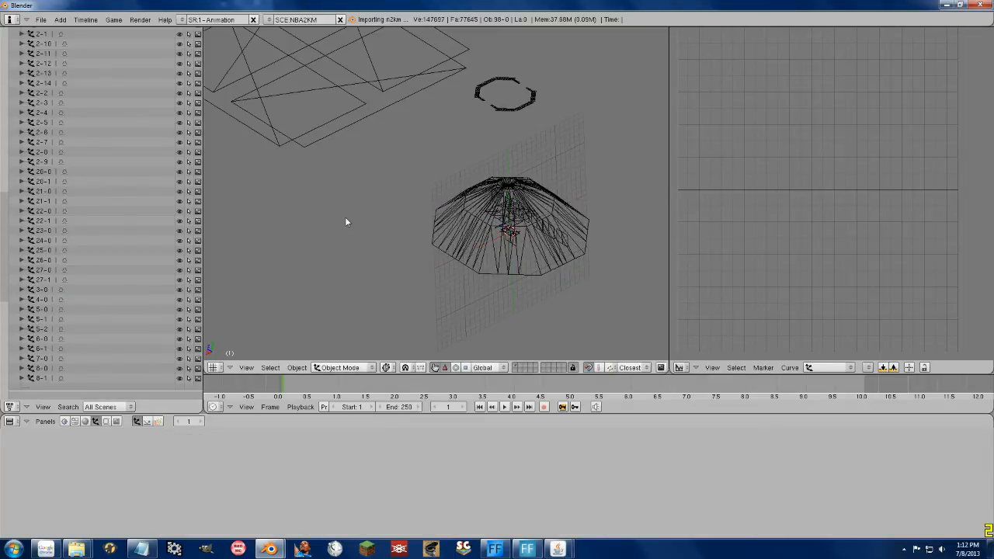
# - Select the reshaped panel object 23-0 beside the court lines
pyautogui.scroll(6, 517, 236)
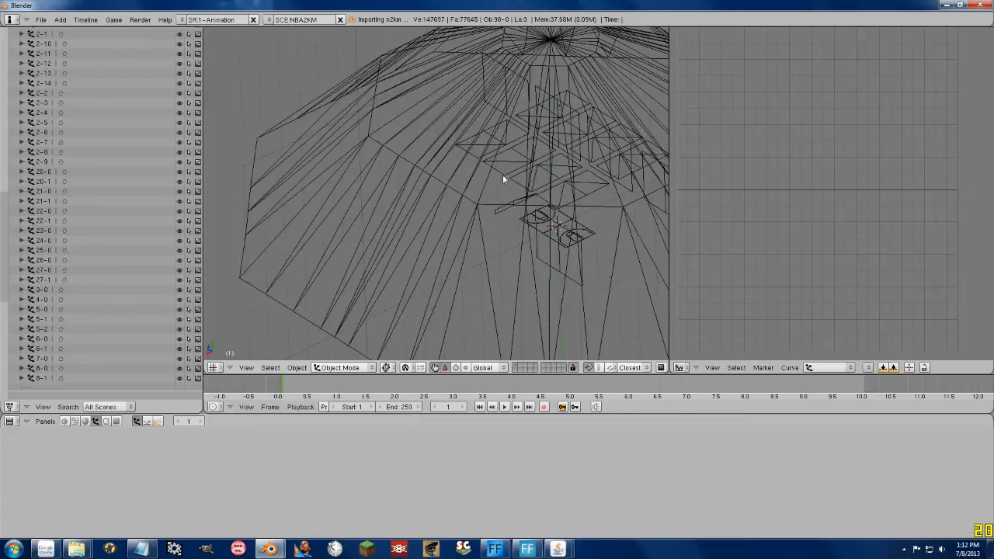
pyautogui.scroll(8, 503, 174)
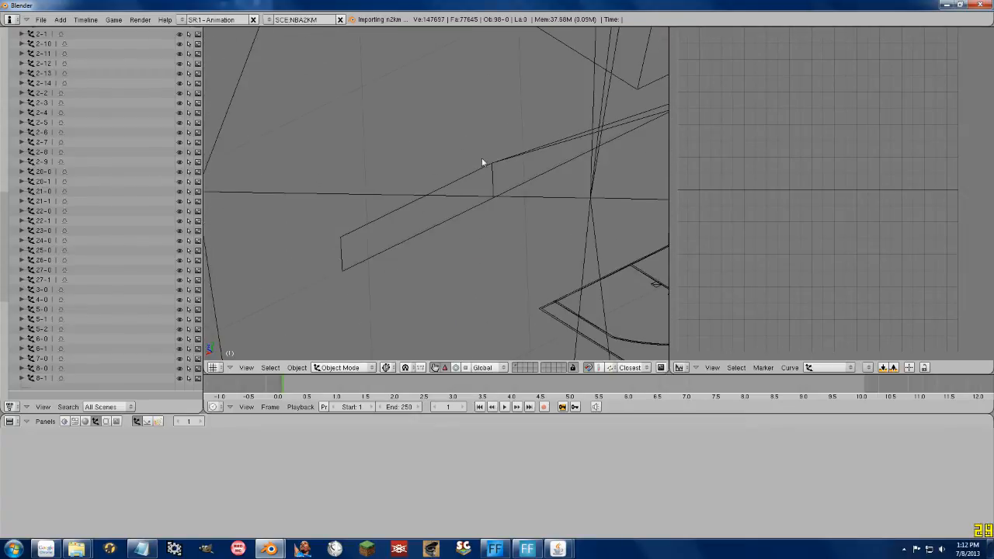
pyautogui.rightClick(482, 163)
pyautogui.scroll(-3, 427, 193)
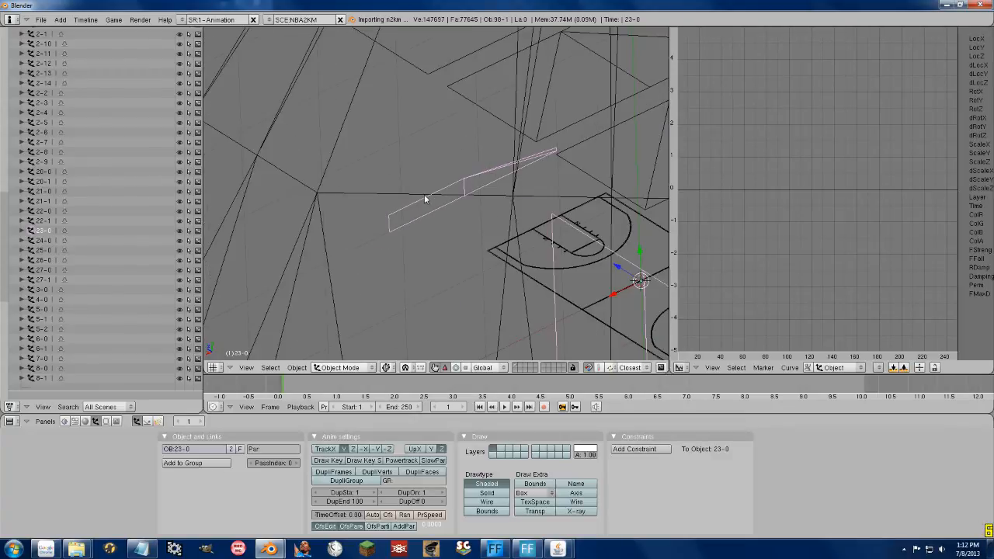